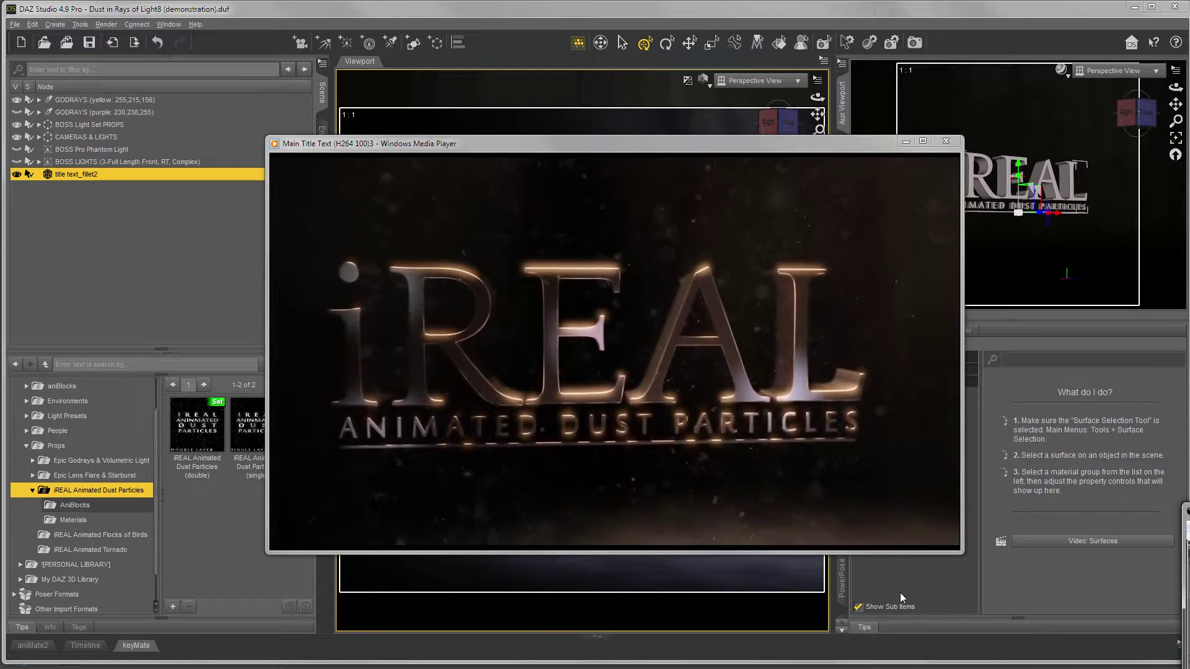
# - Pause the iREAL dust-particles title preview at 00:21 and minimize Windows Media Player
pyautogui.moveTo(752, 495)
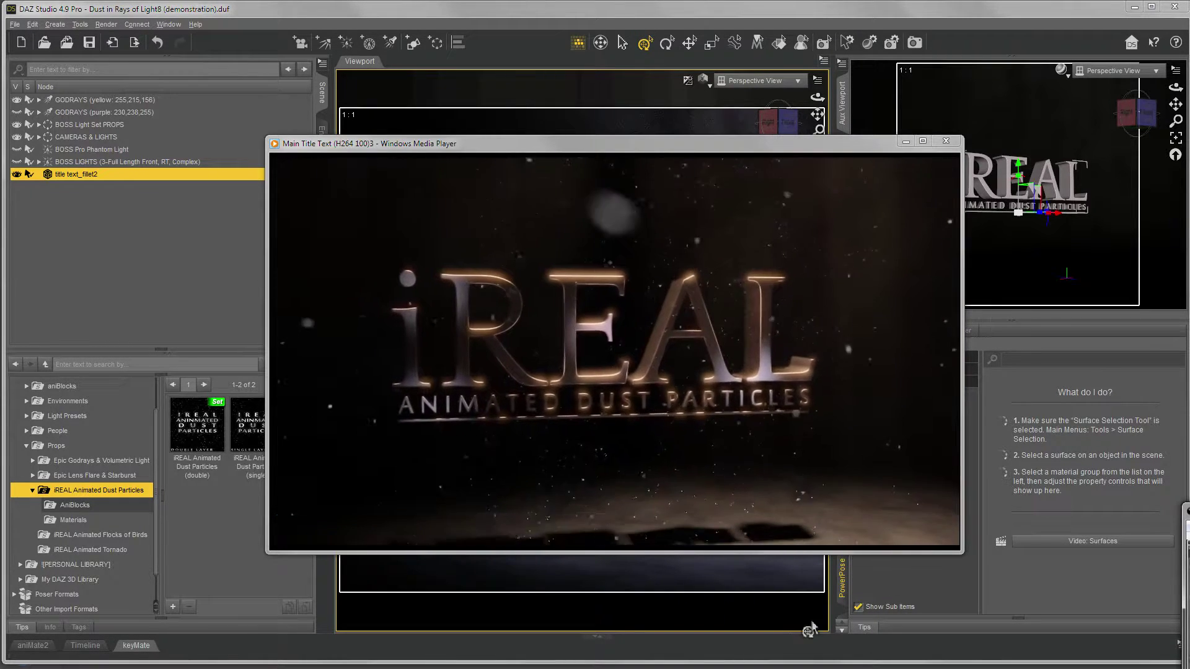
pyautogui.moveTo(828, 553)
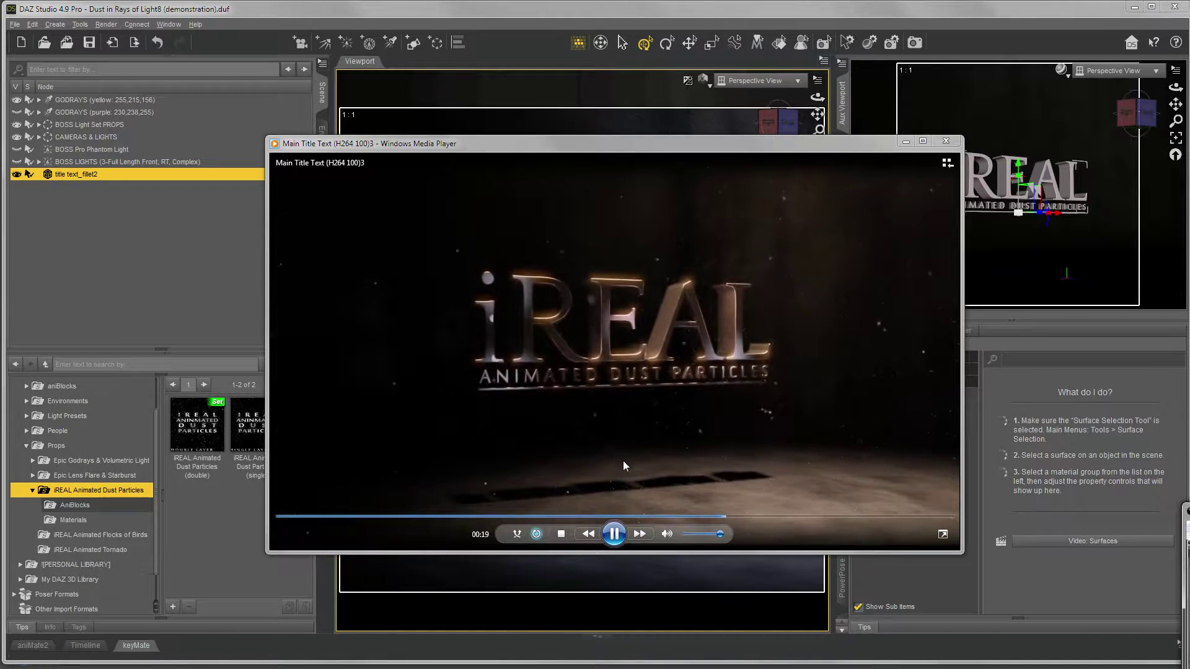
pyautogui.click(615, 541)
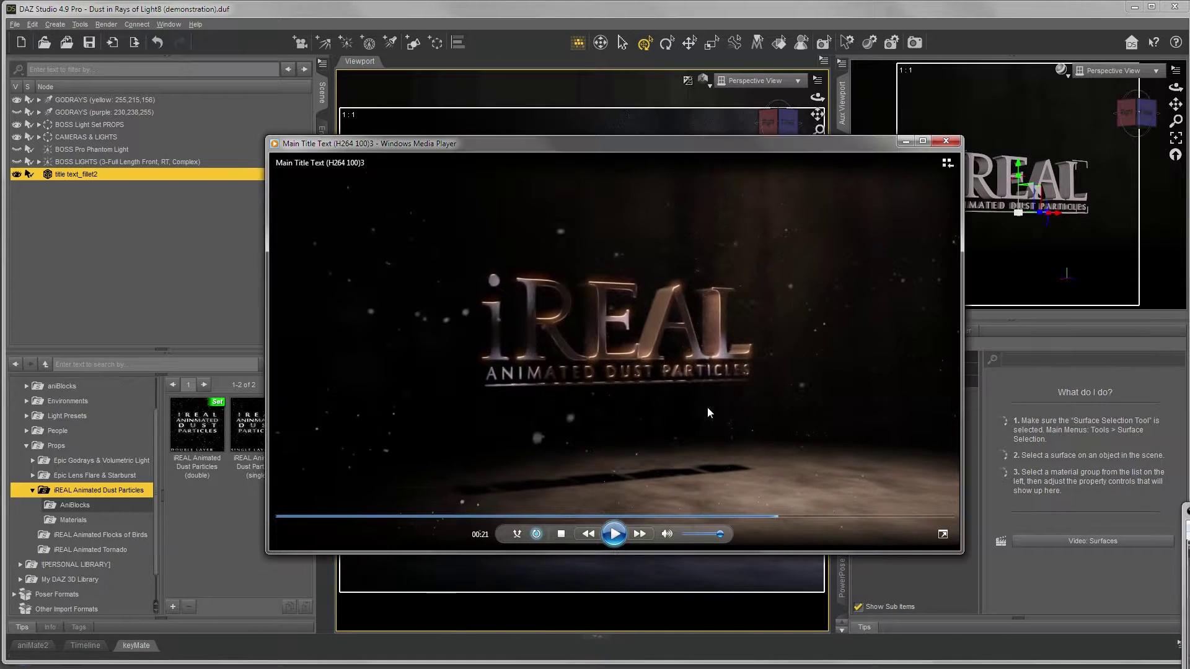
pyautogui.click(905, 146)
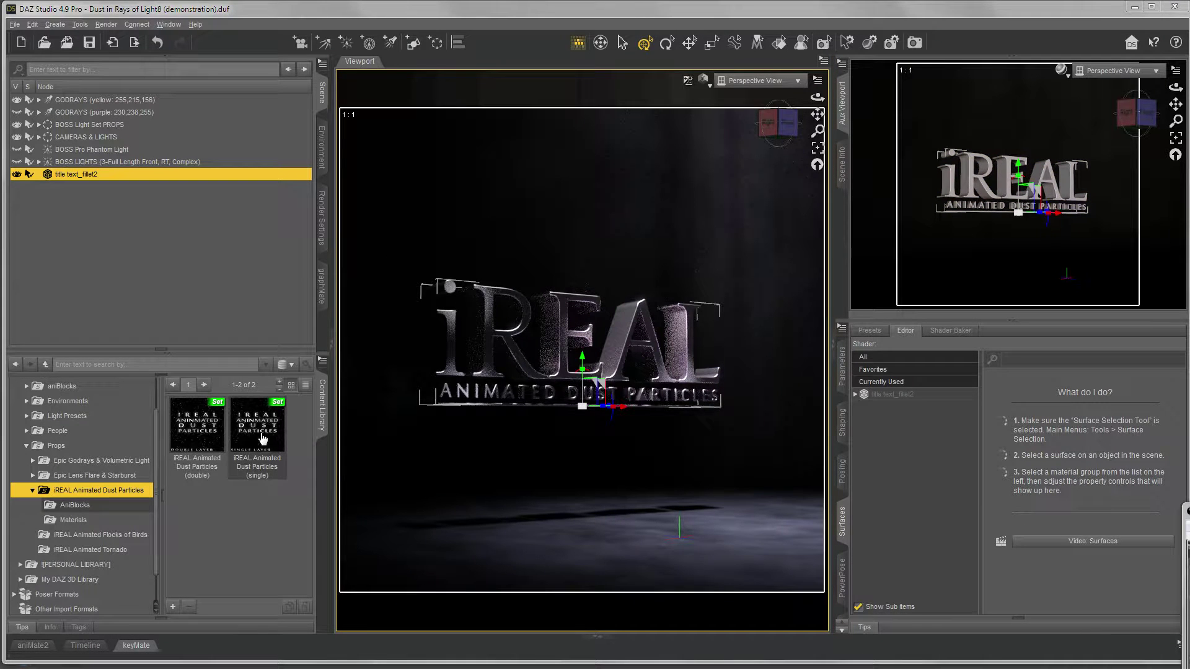
pyautogui.click(76, 505)
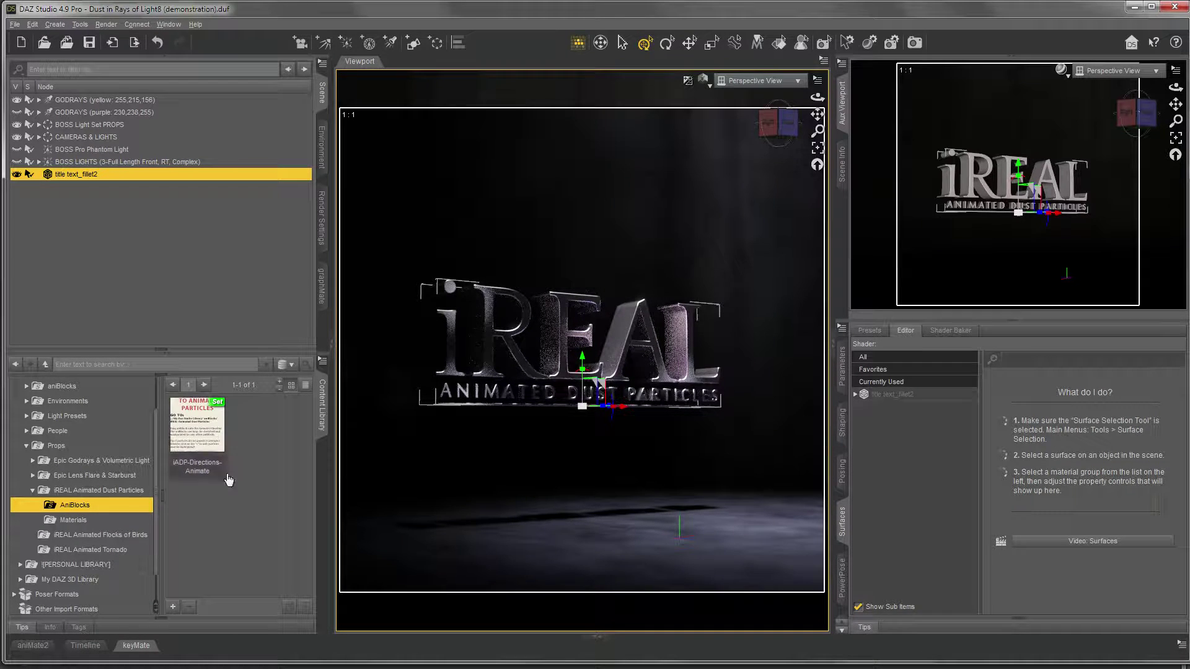
pyautogui.click(90, 522)
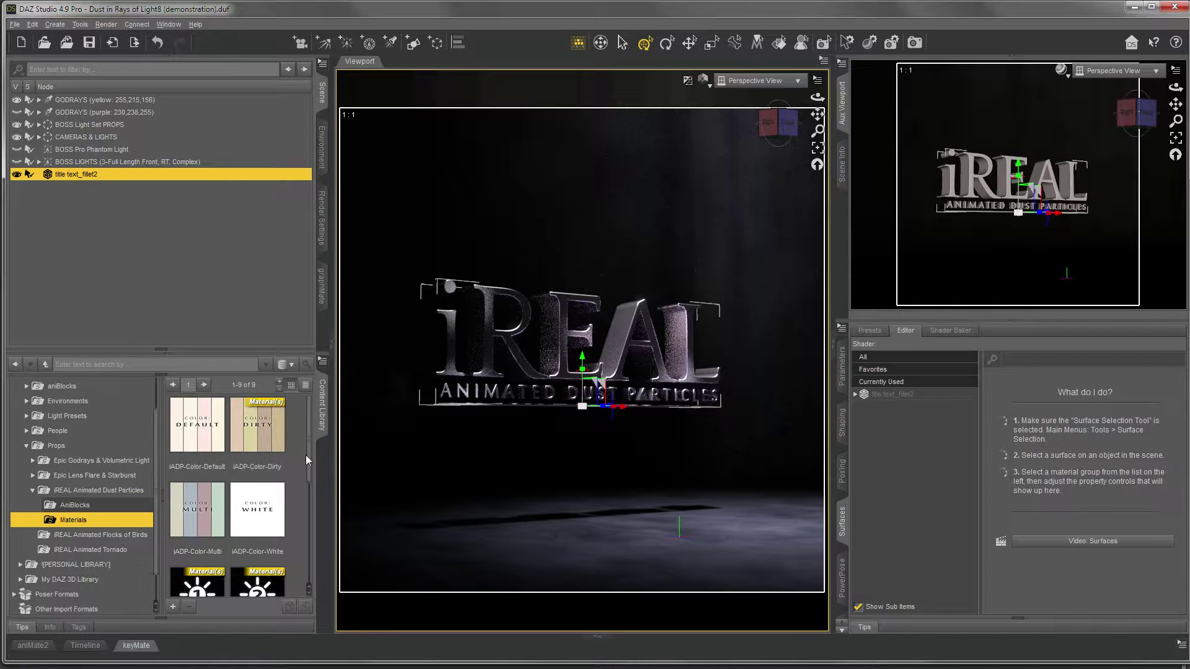
pyautogui.moveTo(310, 458)
pyautogui.mouseDown()
pyautogui.moveTo(303, 549)
pyautogui.moveTo(309, 456)
pyautogui.mouseUp()
pyautogui.click(106, 491)
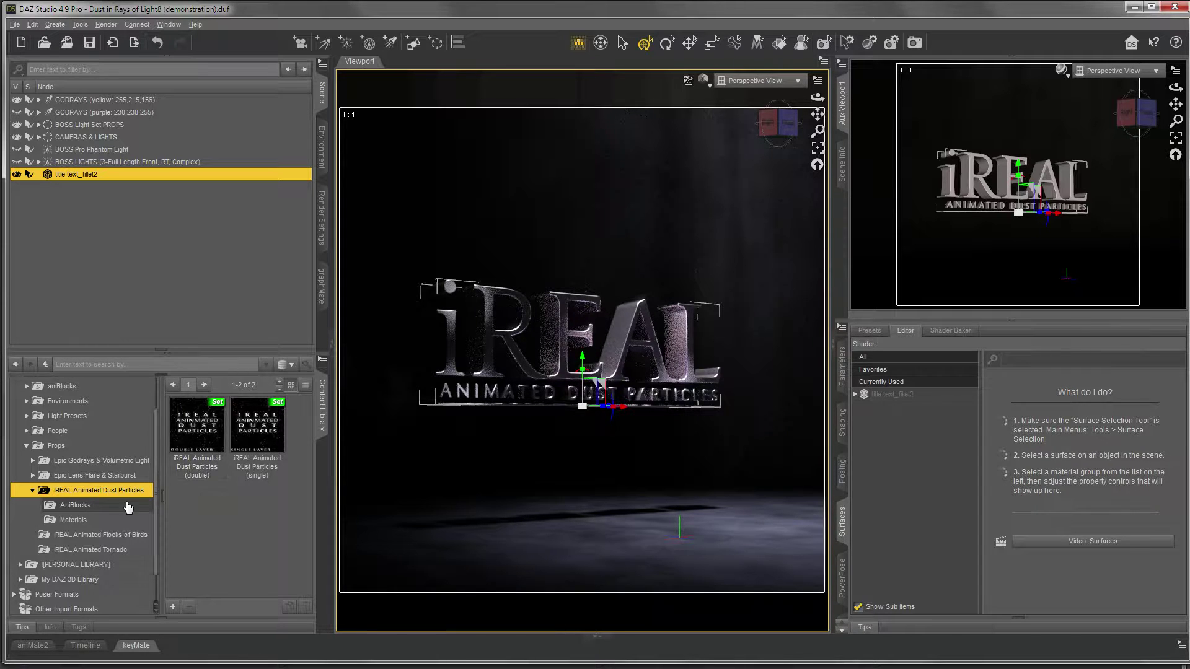
pyautogui.moveTo(192, 474)
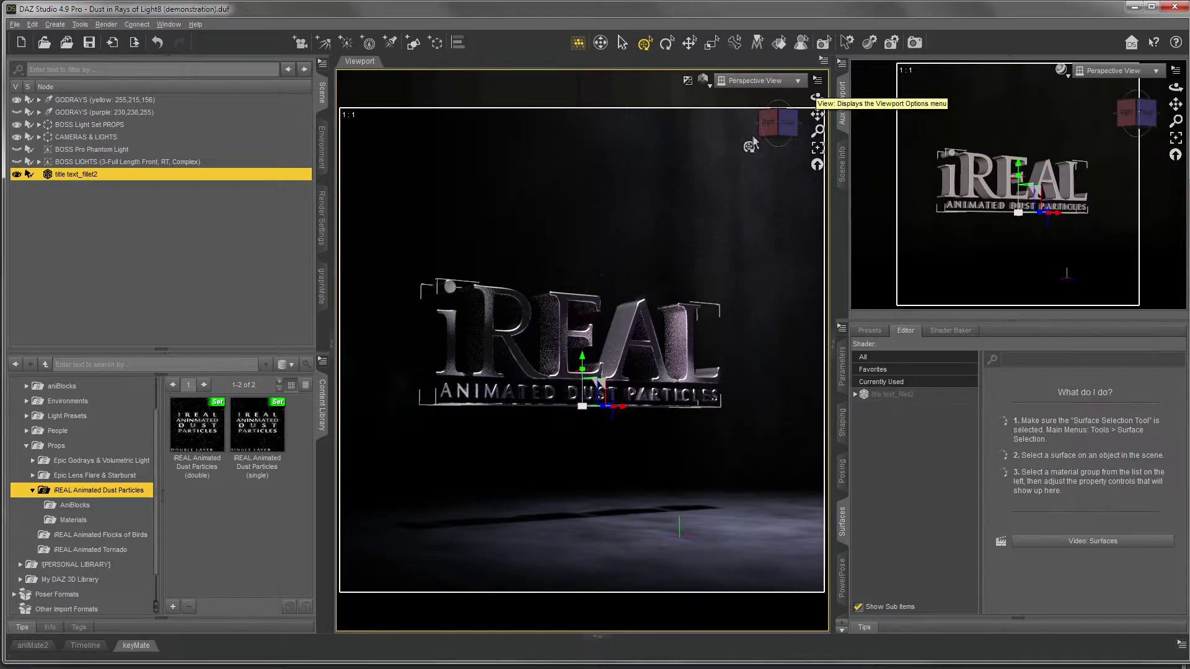
# - Orbit and dolly the viewport to inspect the dust column under the god rays
pyautogui.moveTo(771, 122); pyautogui.dragTo(661, 342)
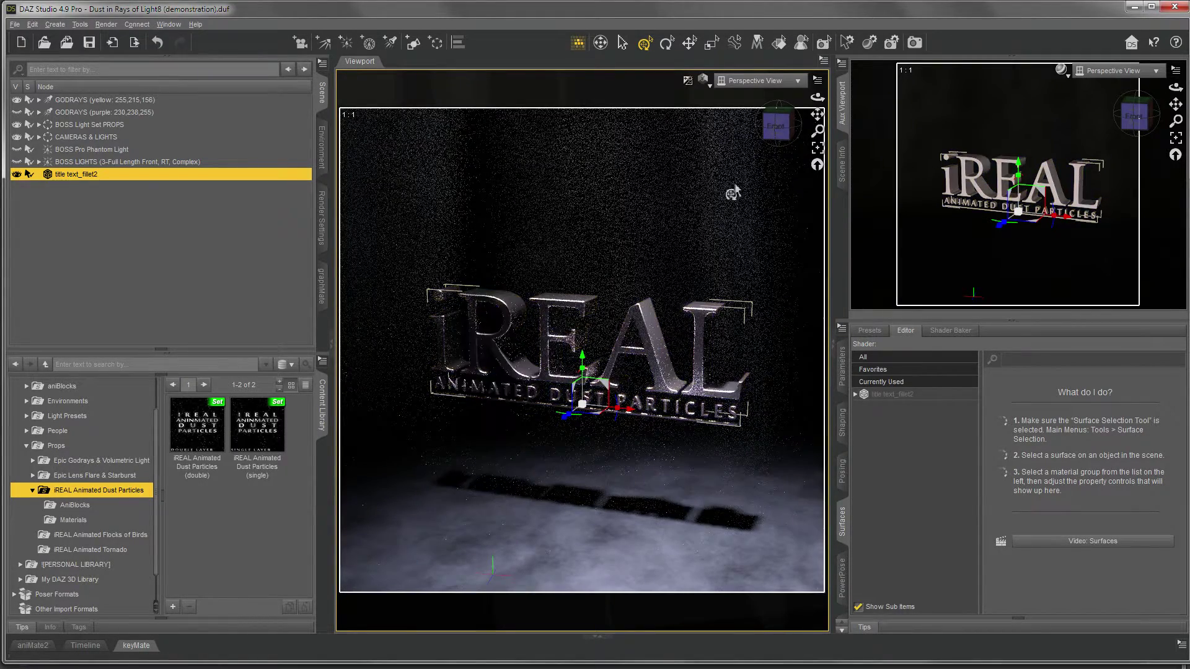
pyautogui.click(770, 124)
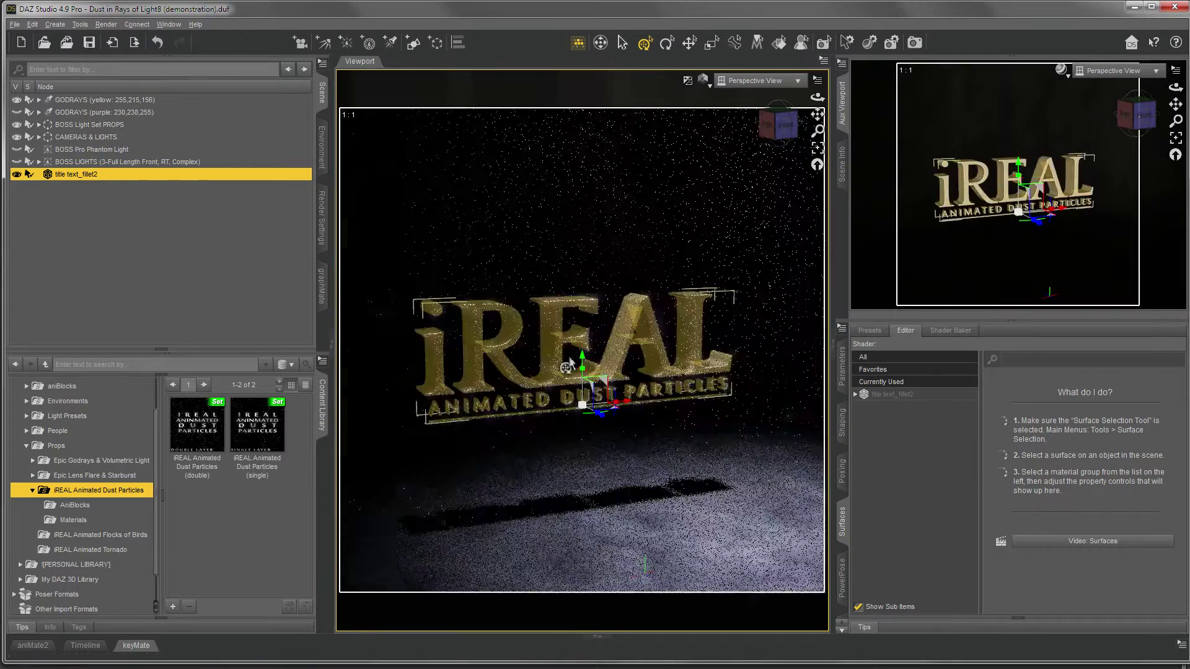
pyautogui.scroll(-5, 640, 239)
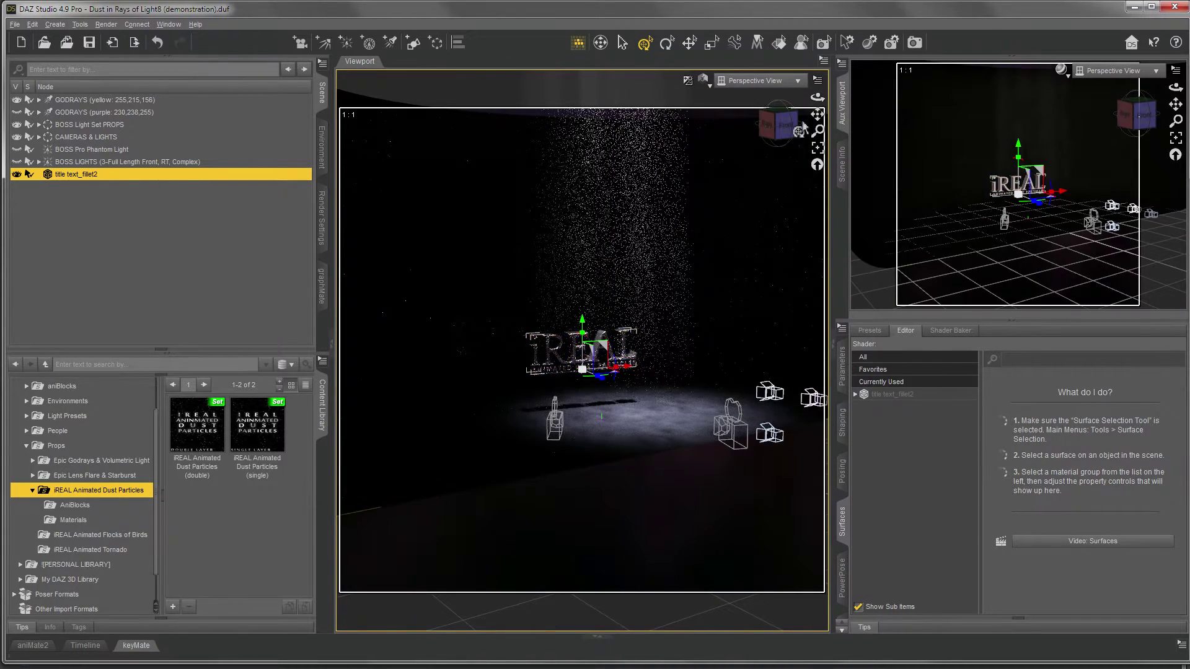
pyautogui.moveTo(817, 97); pyautogui.dragTo(587, 108)
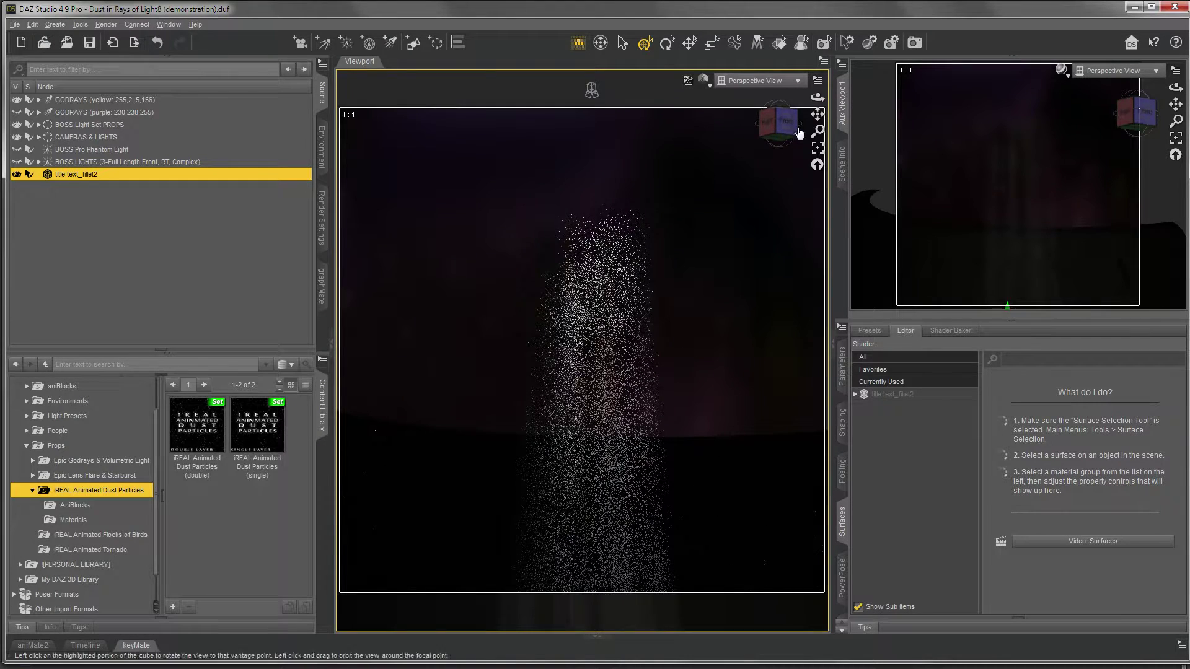
# - Pick the GODRAYS lights and backdrop, then frame the view on title text_fillet2
pyautogui.click(140, 110)
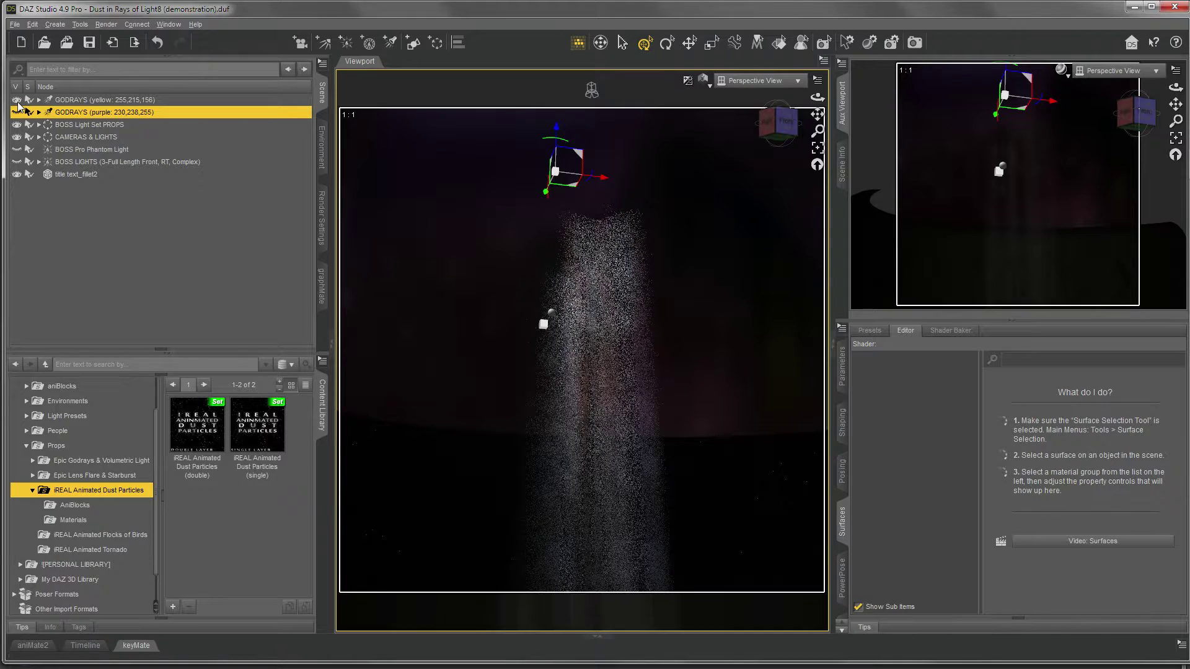
pyautogui.click(71, 99)
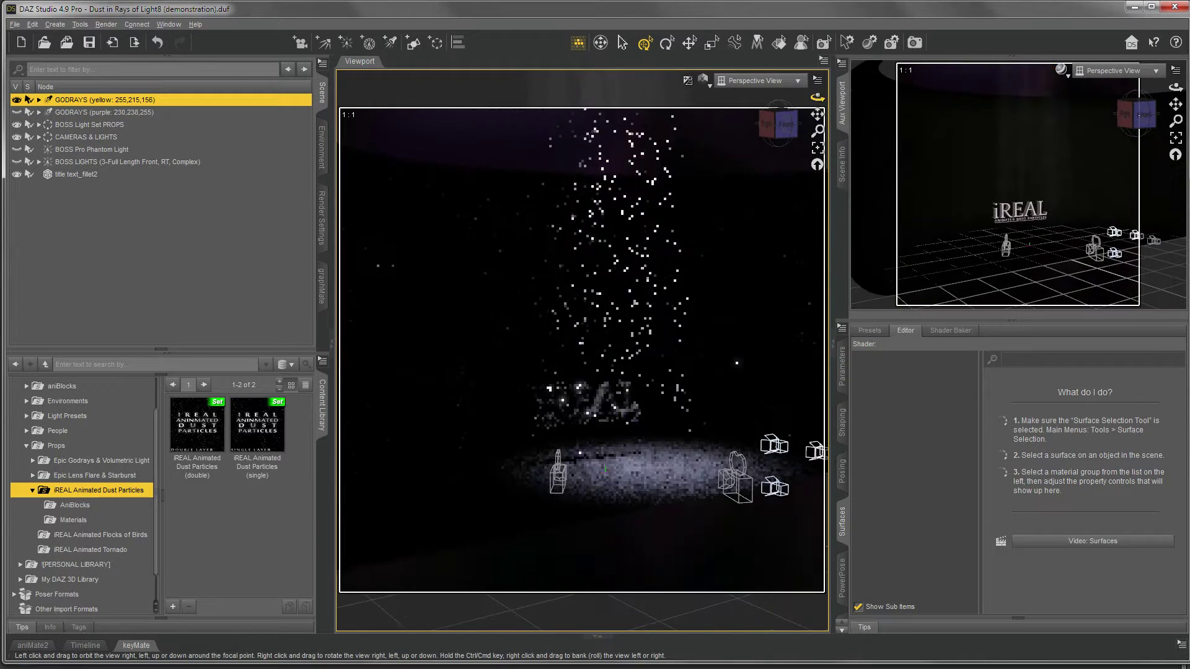
pyautogui.click(467, 439)
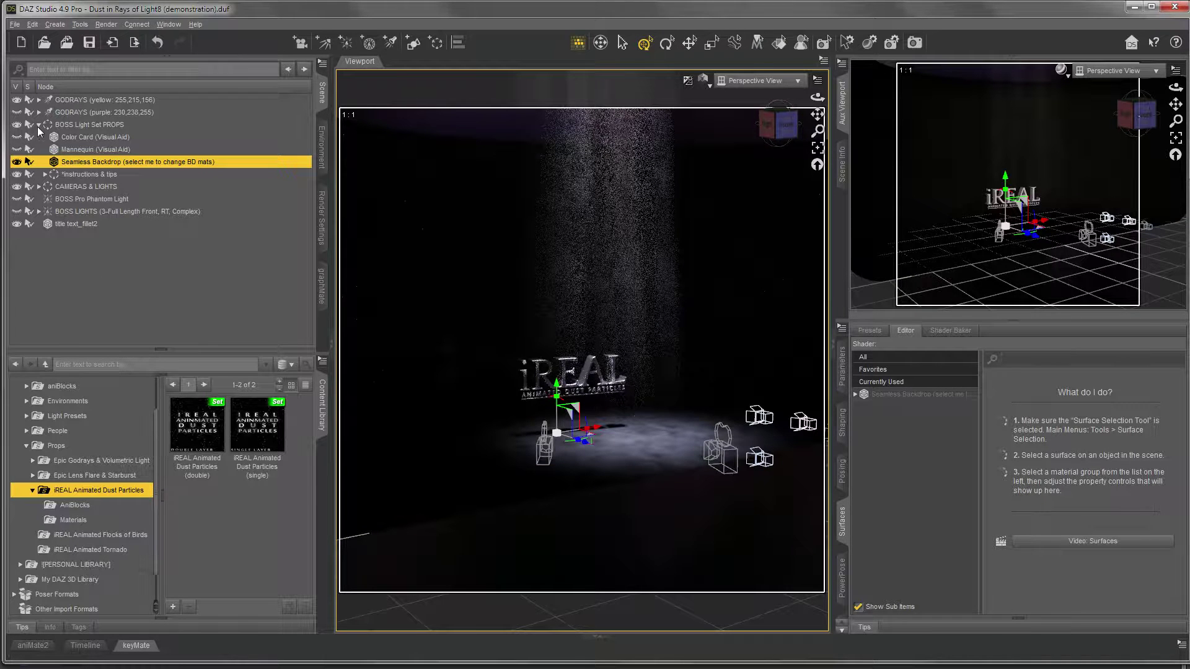
pyautogui.click(574, 384)
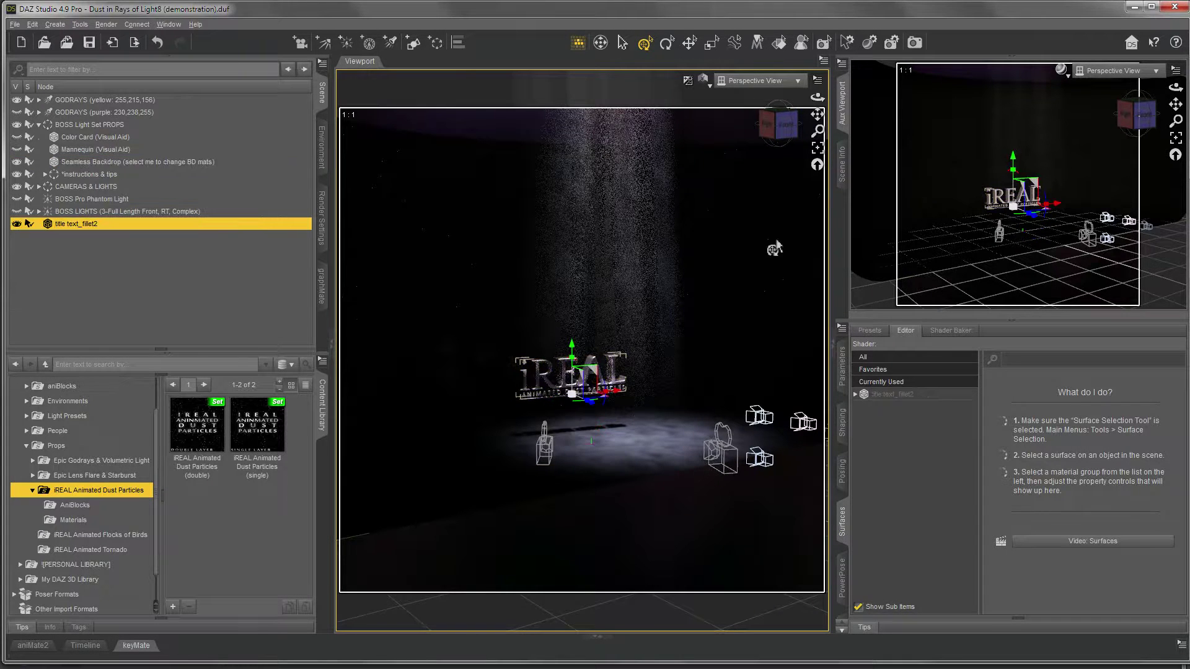
pyautogui.click(819, 149)
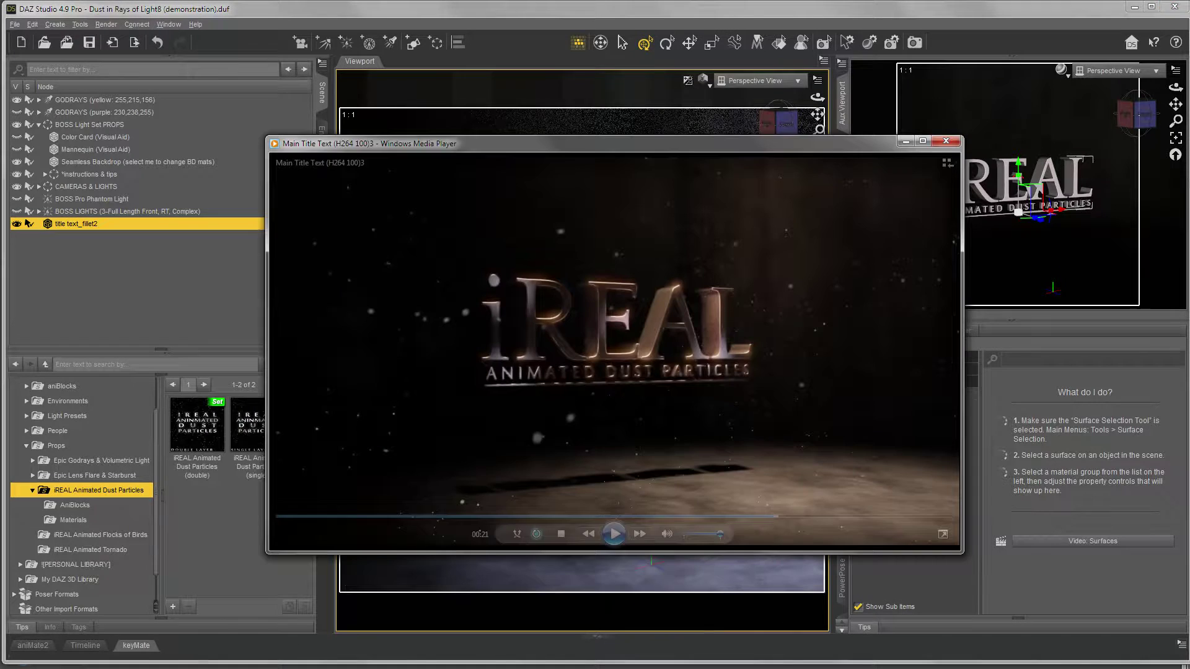
# - Play the finished iREAL dust render through to its end near 00:28
pyautogui.click(614, 534)
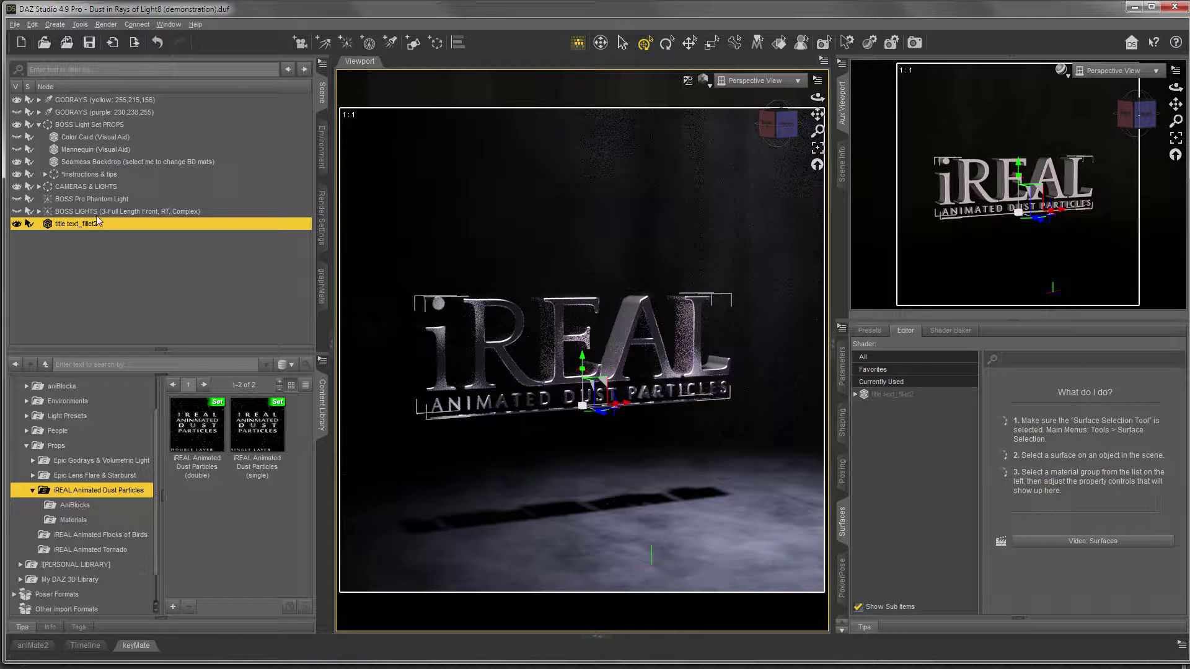
# - Show Camera ANIMATED (16:9) parameters to review its focal and depth-of-field settings
pyautogui.click(39, 186)
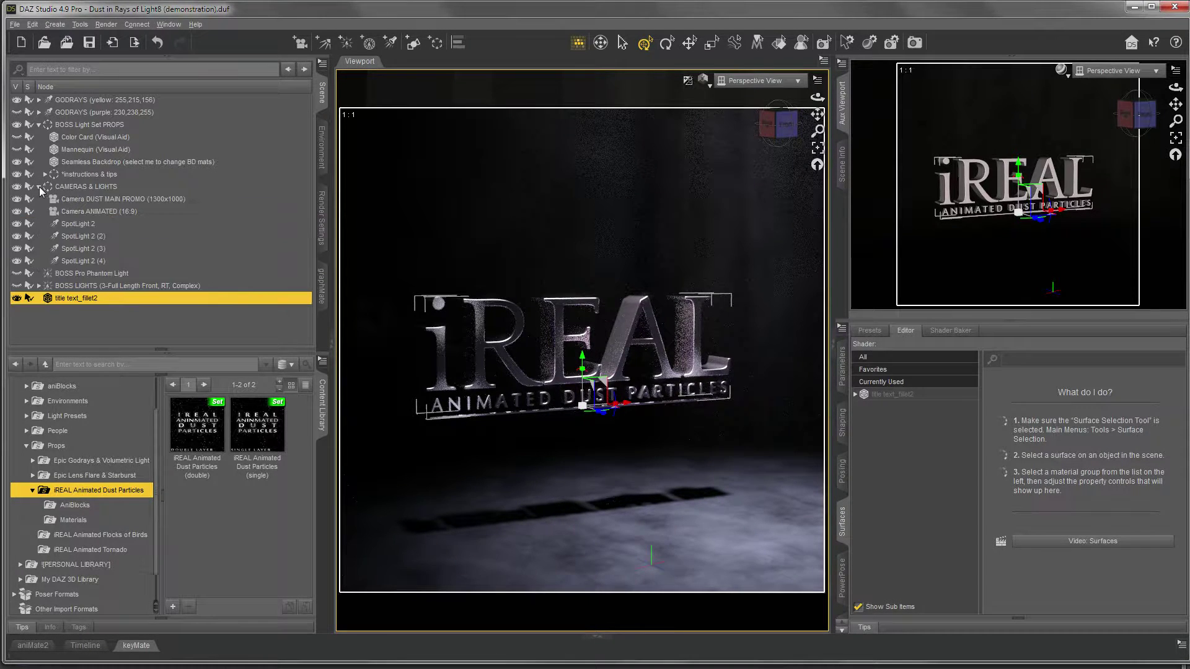
pyautogui.click(74, 212)
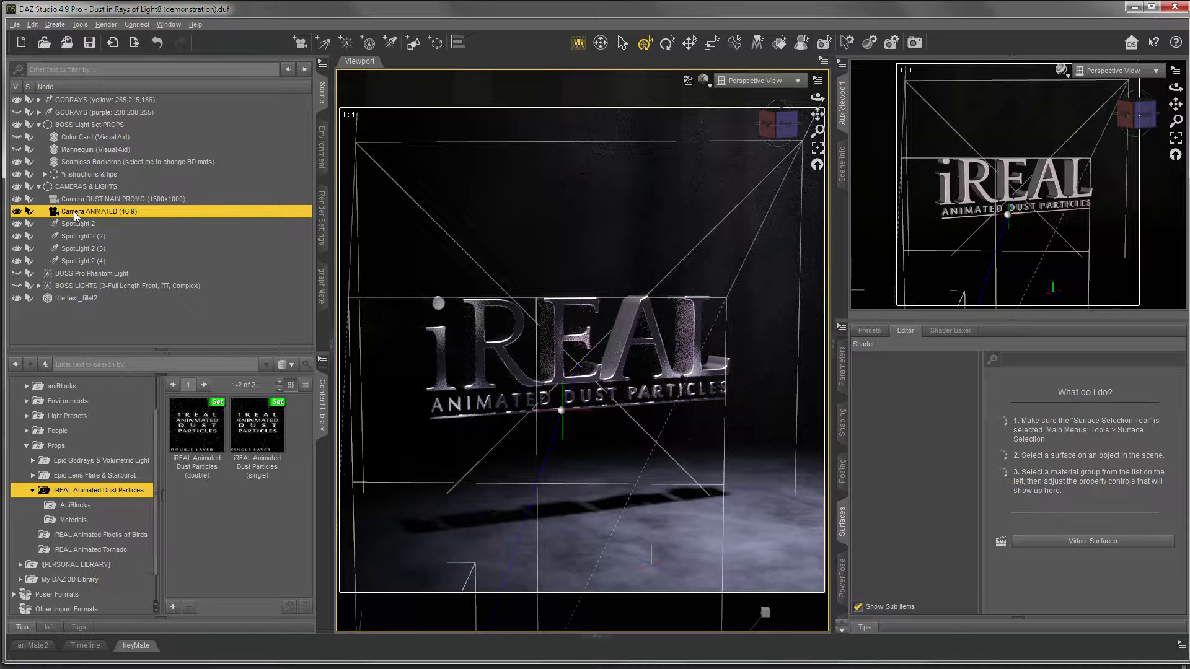
pyautogui.click(841, 367)
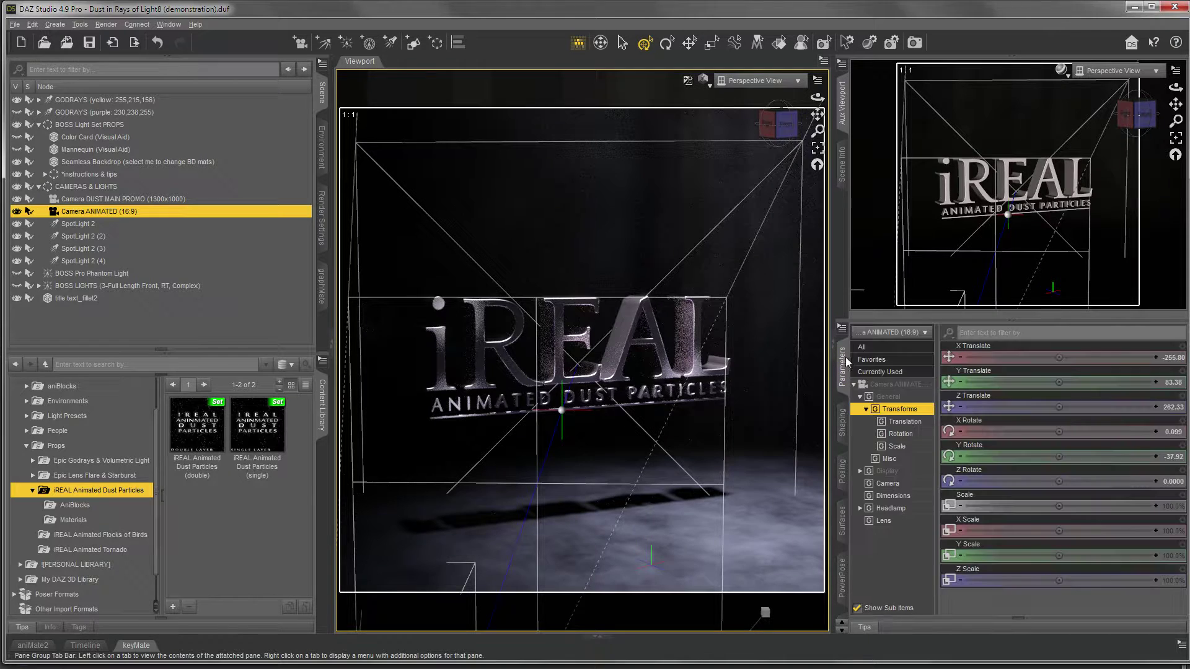
pyautogui.click(898, 487)
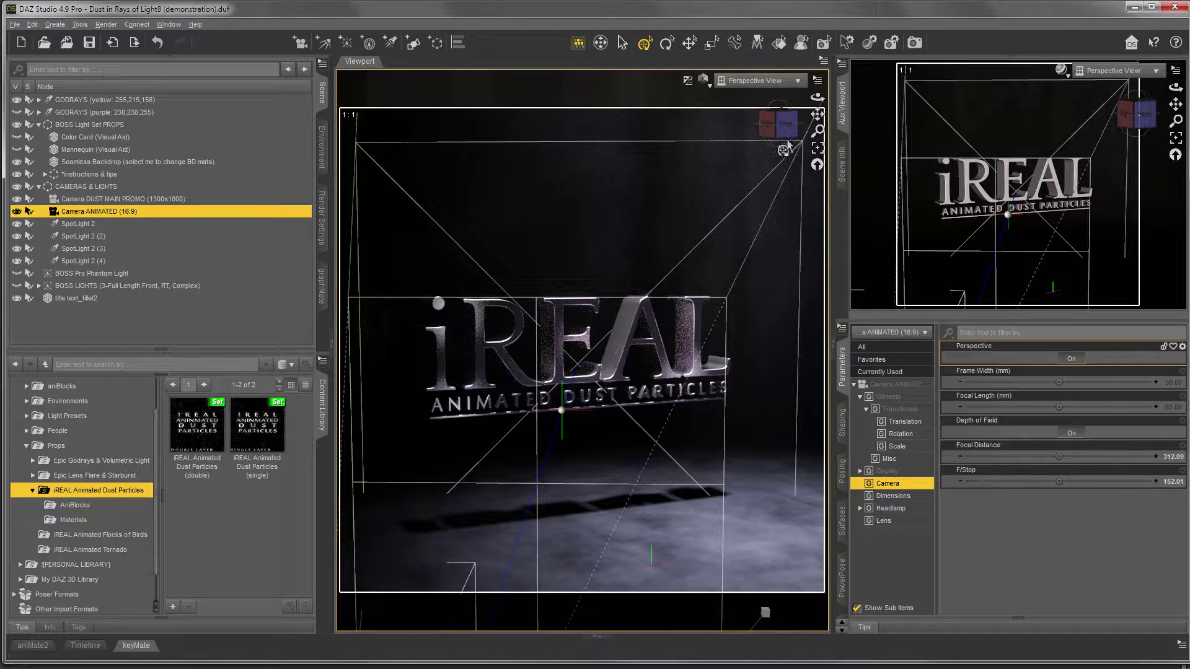
pyautogui.click(38, 187)
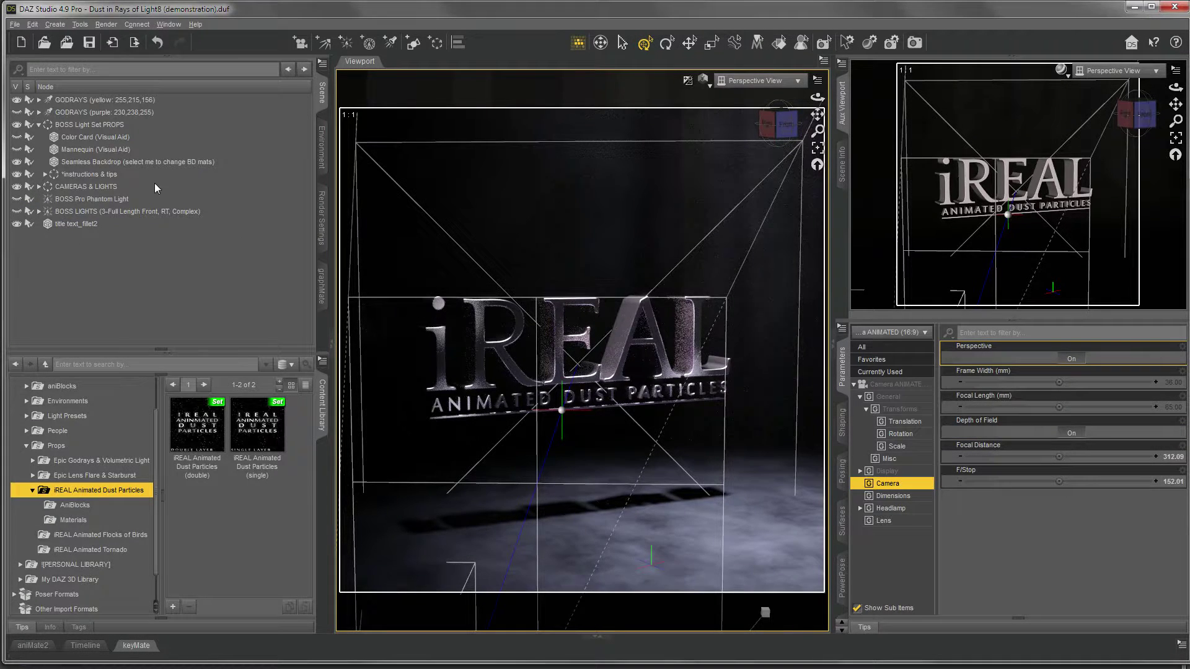
pyautogui.click(98, 125)
# - Load iREAL Animated Dust Particles (single) and select its Particles mesh
pyautogui.click(39, 125)
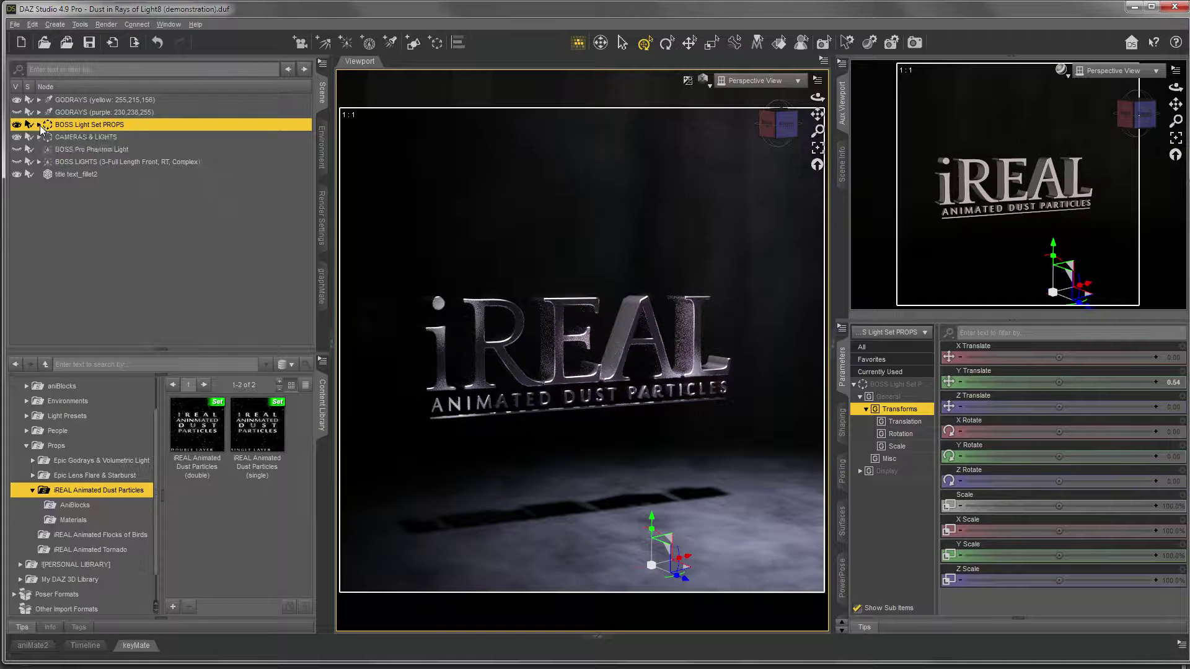
pyautogui.doubleClick(257, 427)
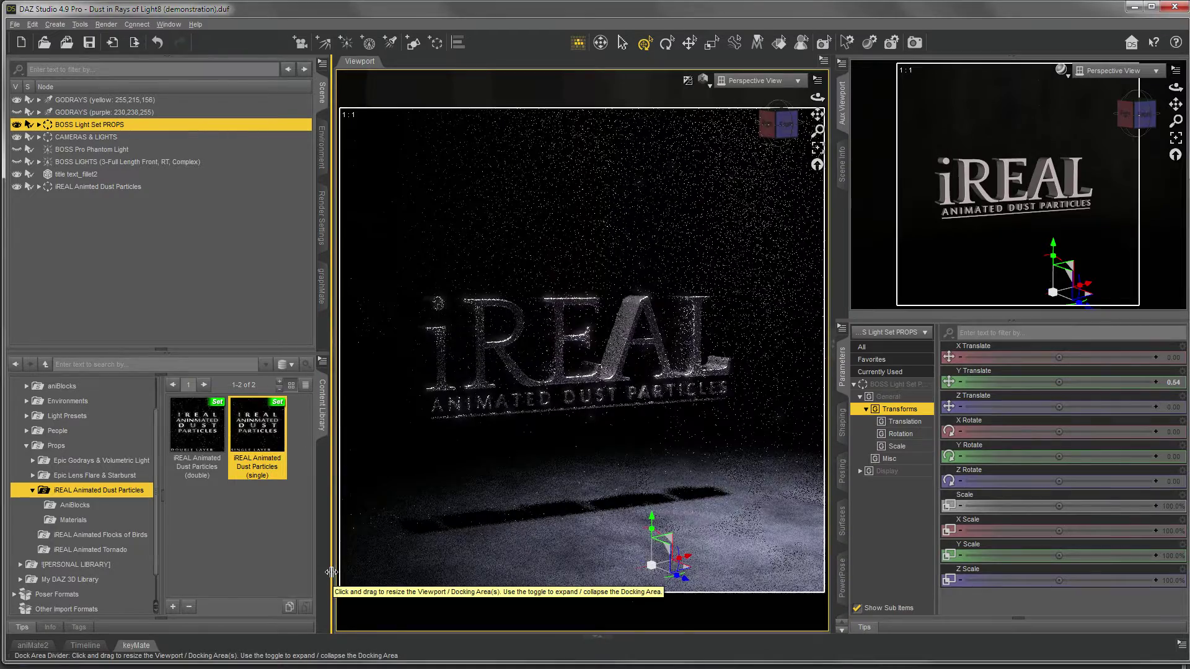
pyautogui.moveTo(271, 446)
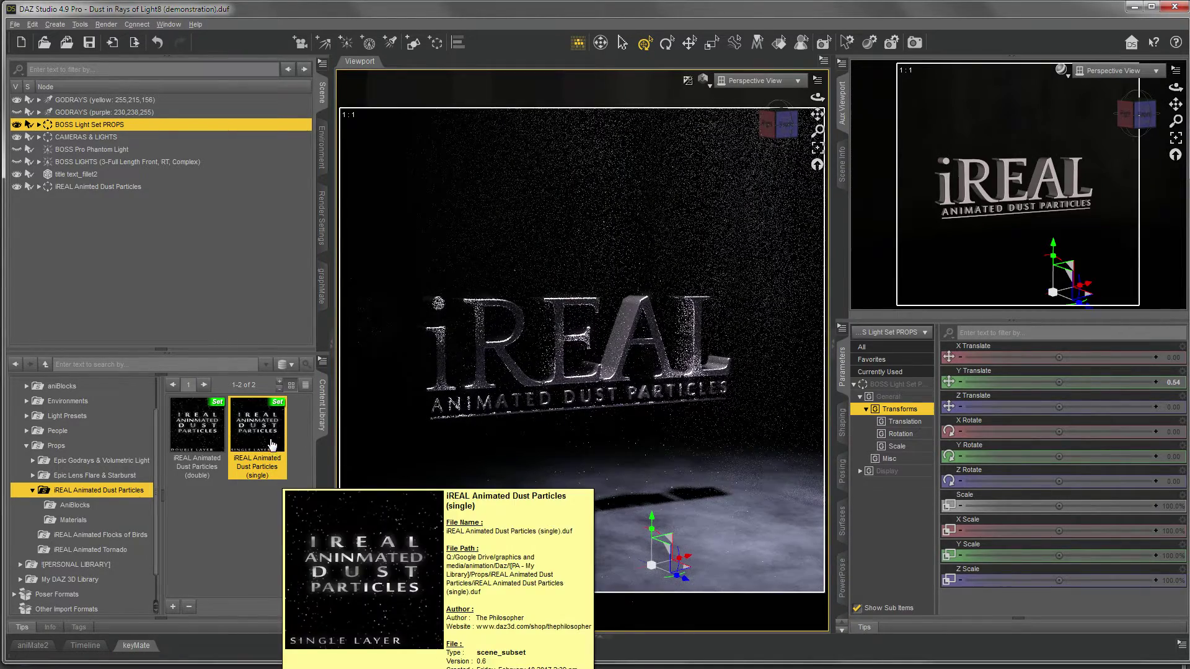
pyautogui.click(110, 187)
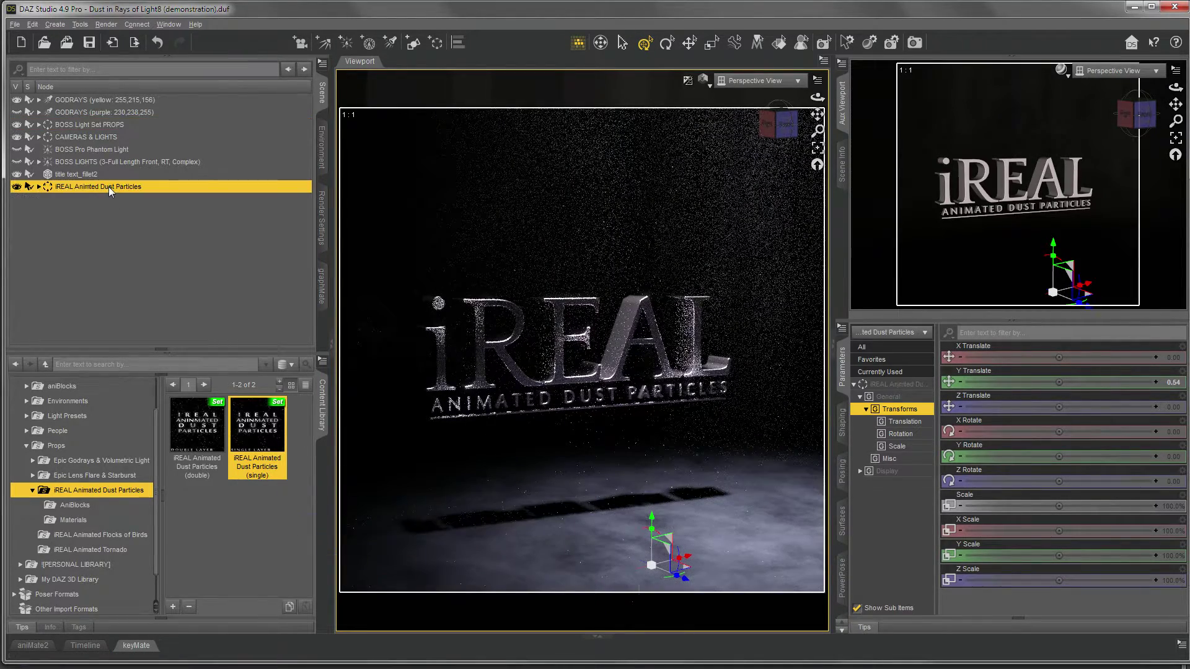
pyautogui.click(39, 186)
pyautogui.click(68, 200)
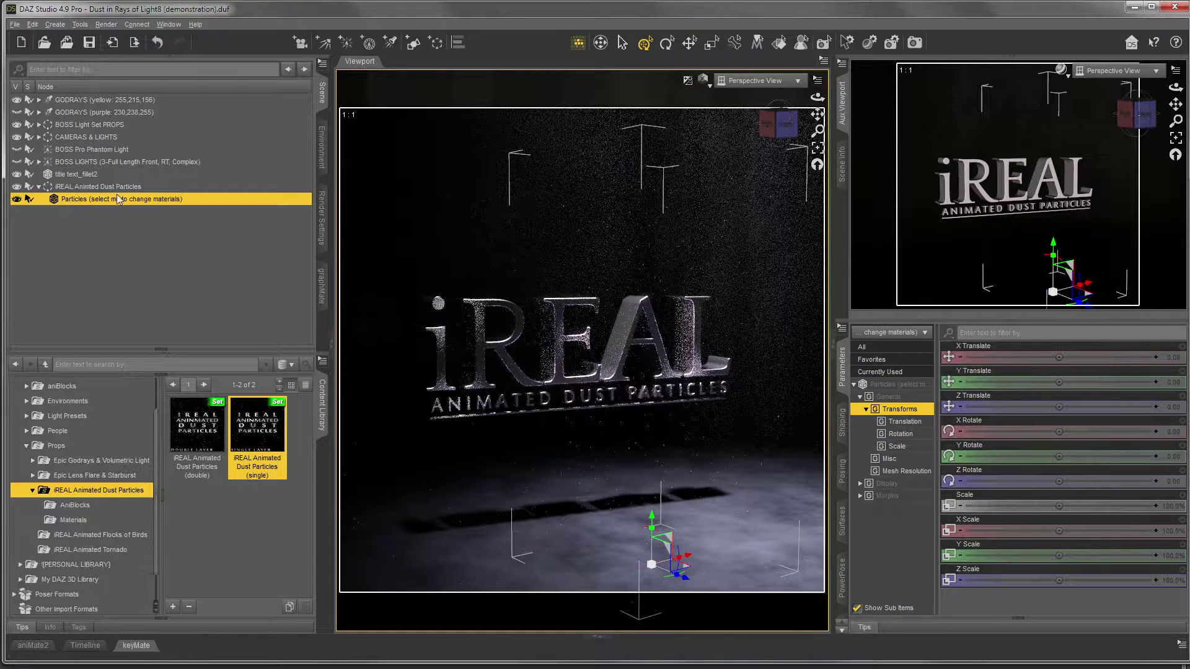
# - Apply the iADP-Intensity4 material preset to the dust Particles
pyautogui.click(79, 520)
pyautogui.scroll(-2, 307, 495)
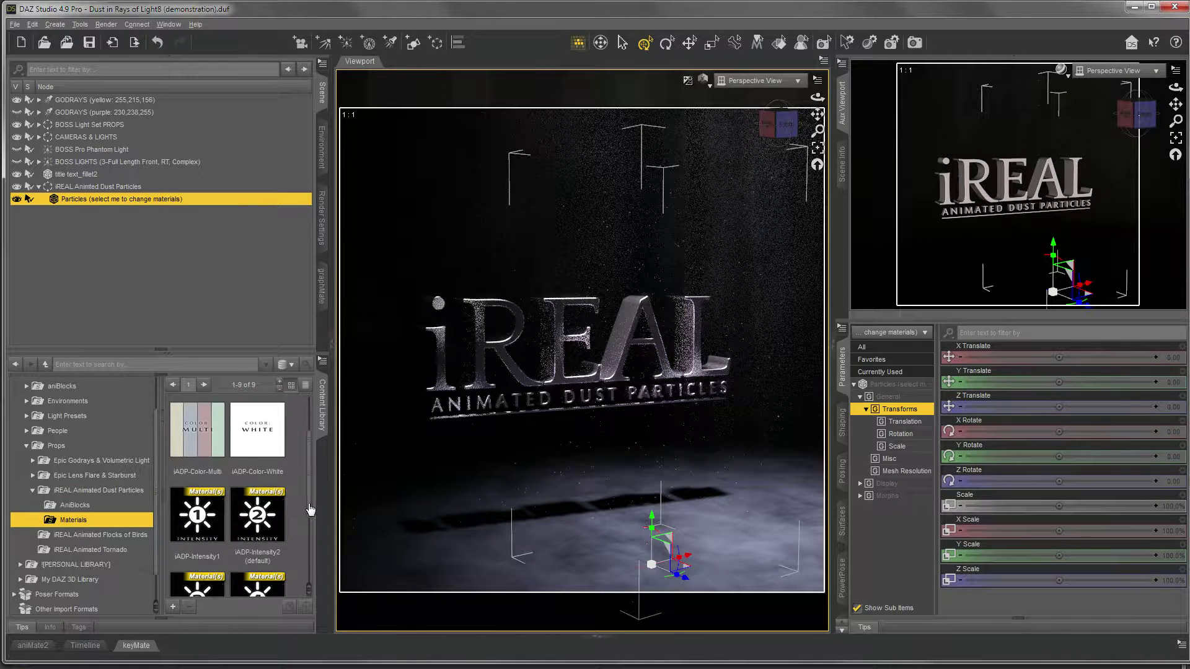
pyautogui.scroll(-2, 310, 509)
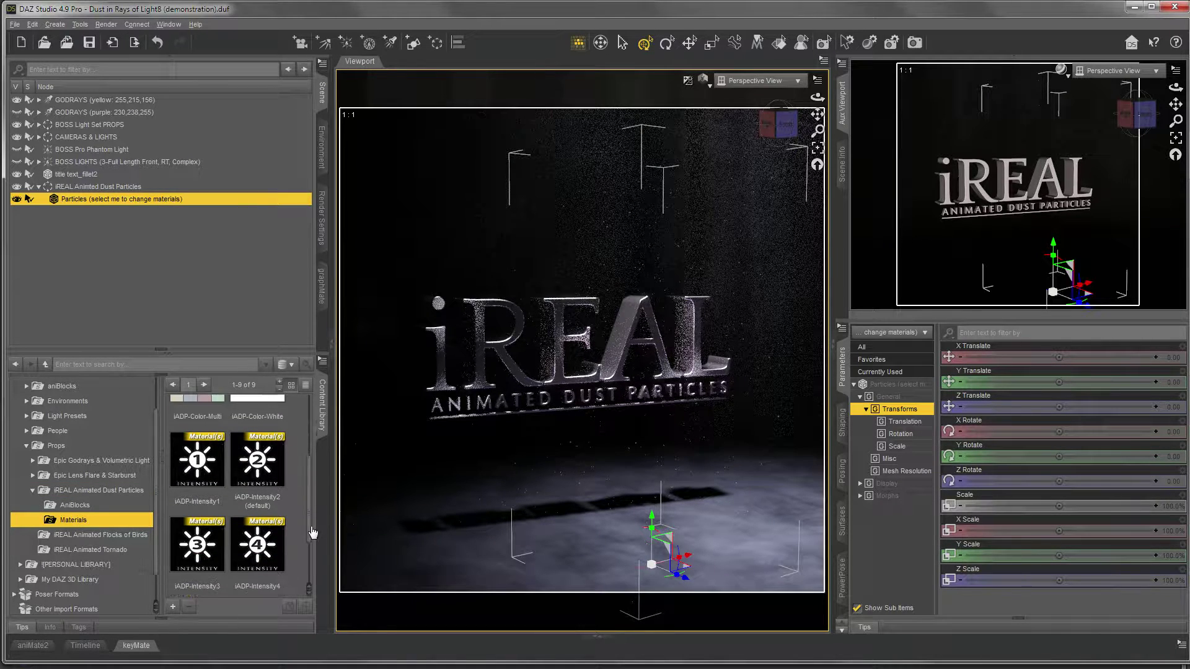
pyautogui.doubleClick(245, 531)
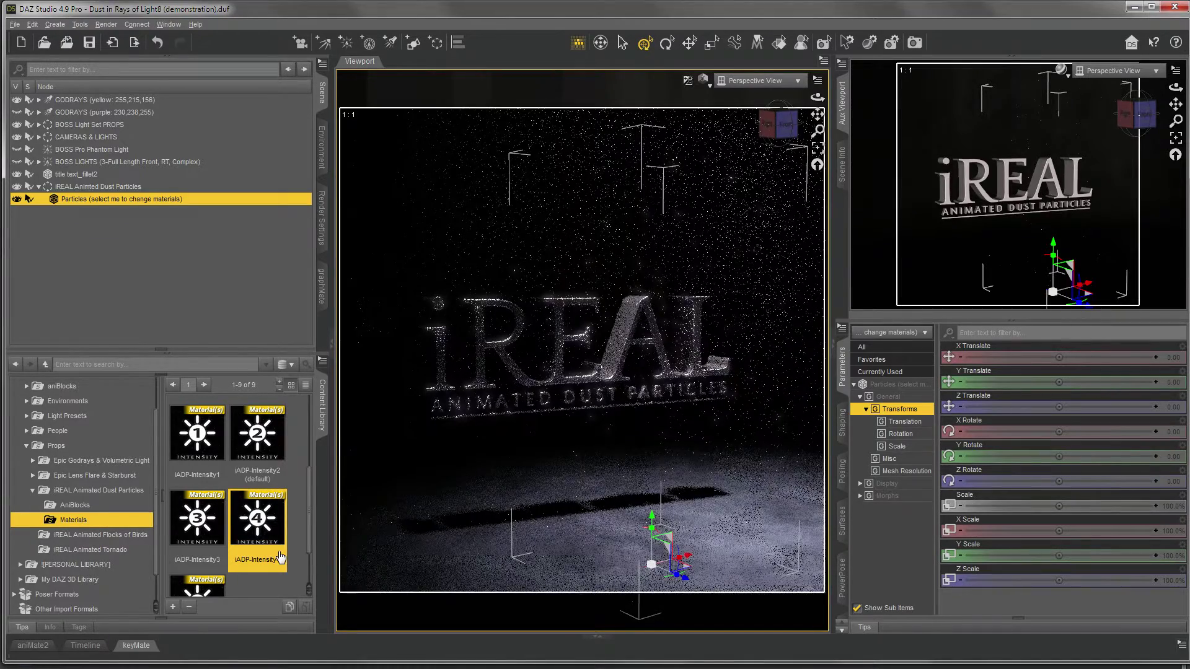
# - Orbit to an angled view of the title and show the available dust particle sets
pyautogui.click(779, 124)
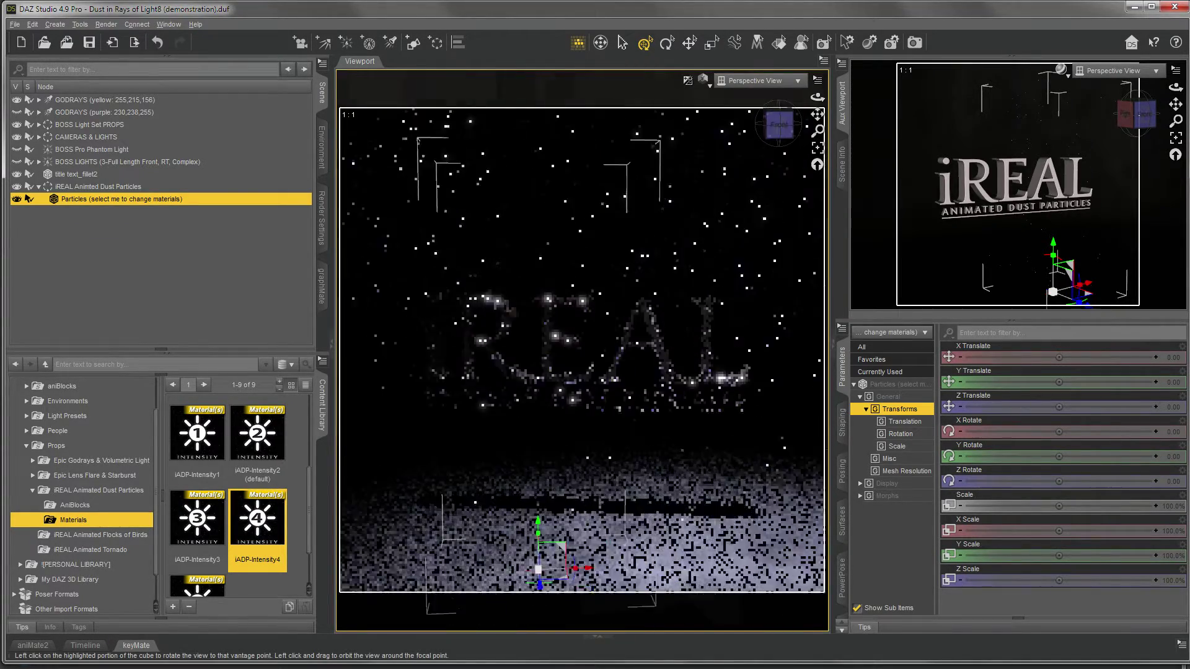
pyautogui.moveTo(788, 295); pyautogui.dragTo(687, 457)
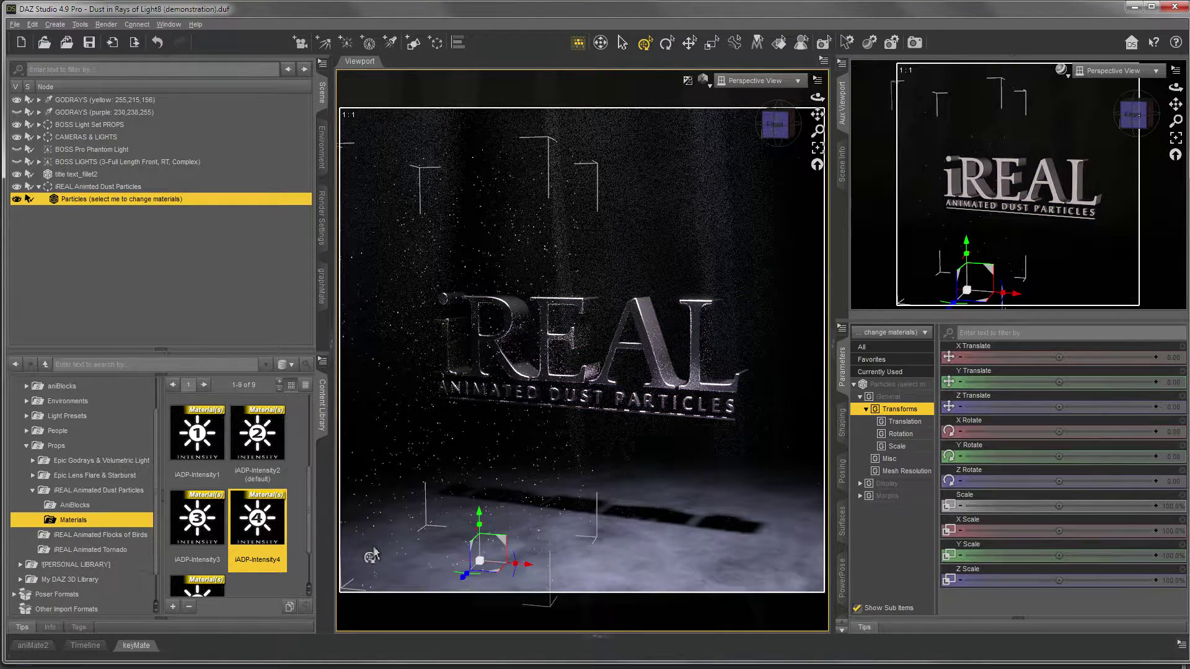
pyautogui.click(121, 490)
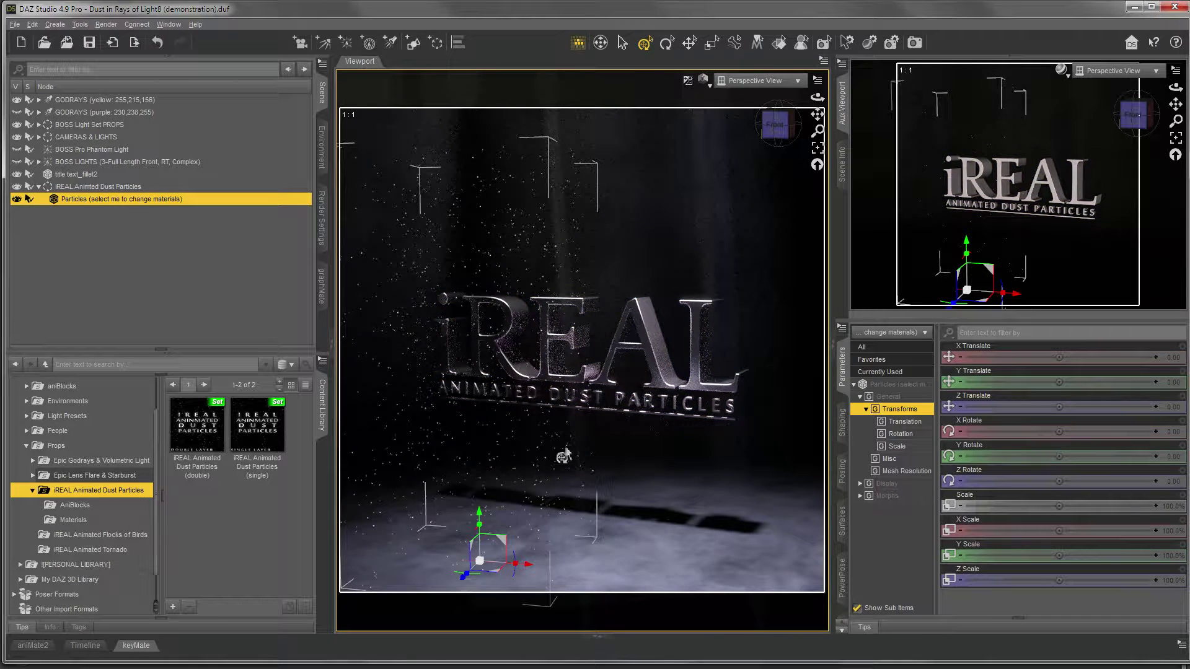
pyautogui.click(469, 459)
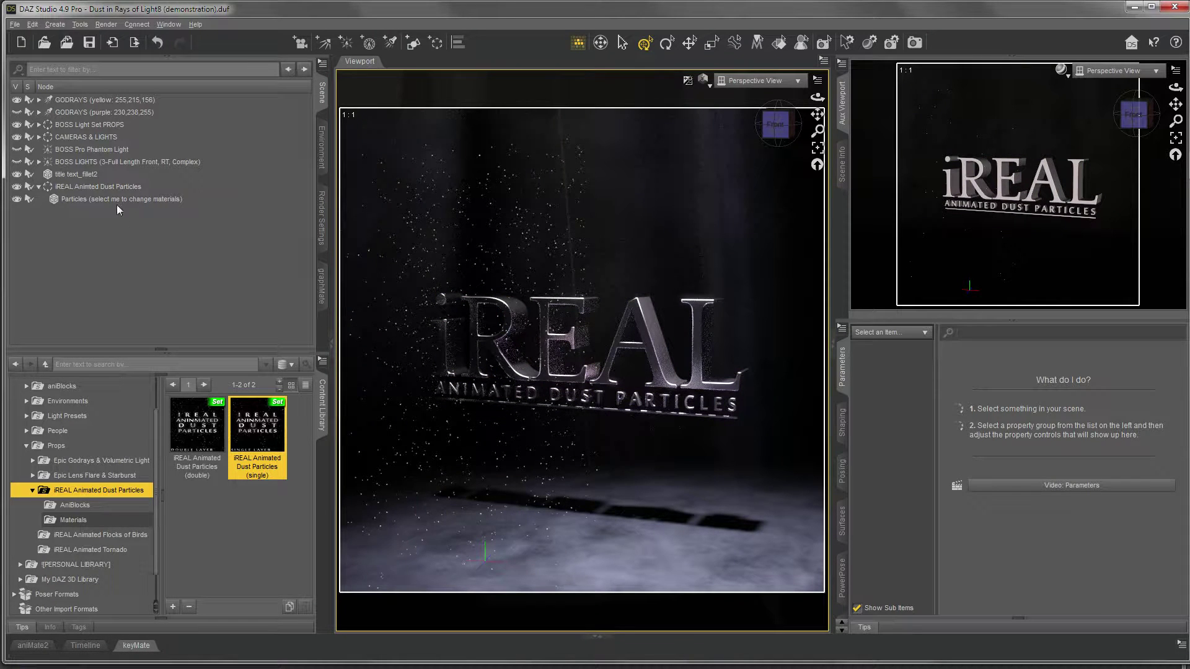
# - Collapse and select the dust particles group, then view the scene from the Top
pyautogui.click(116, 186)
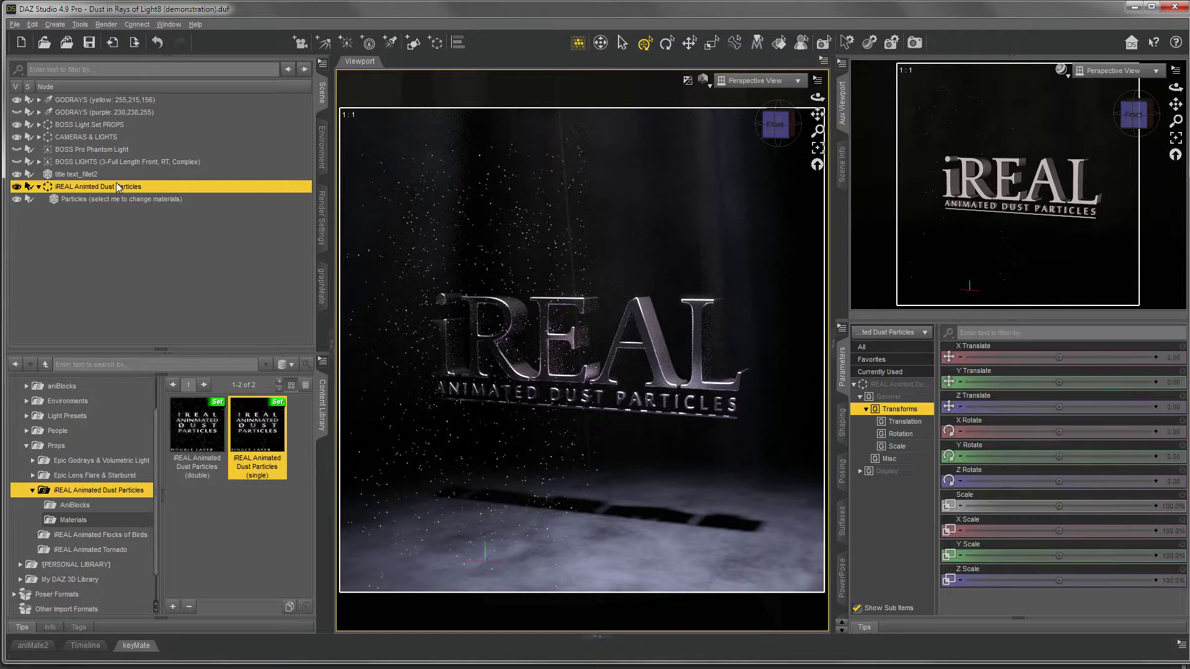
pyautogui.click(38, 187)
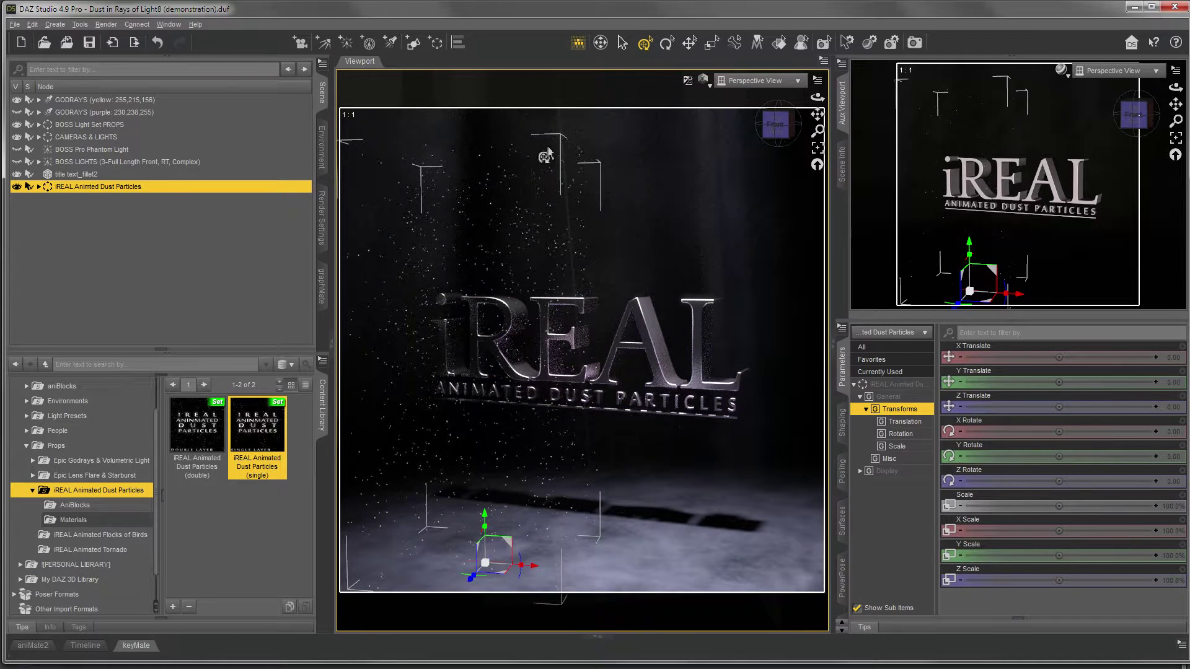
pyautogui.click(569, 553)
pyautogui.click(85, 237)
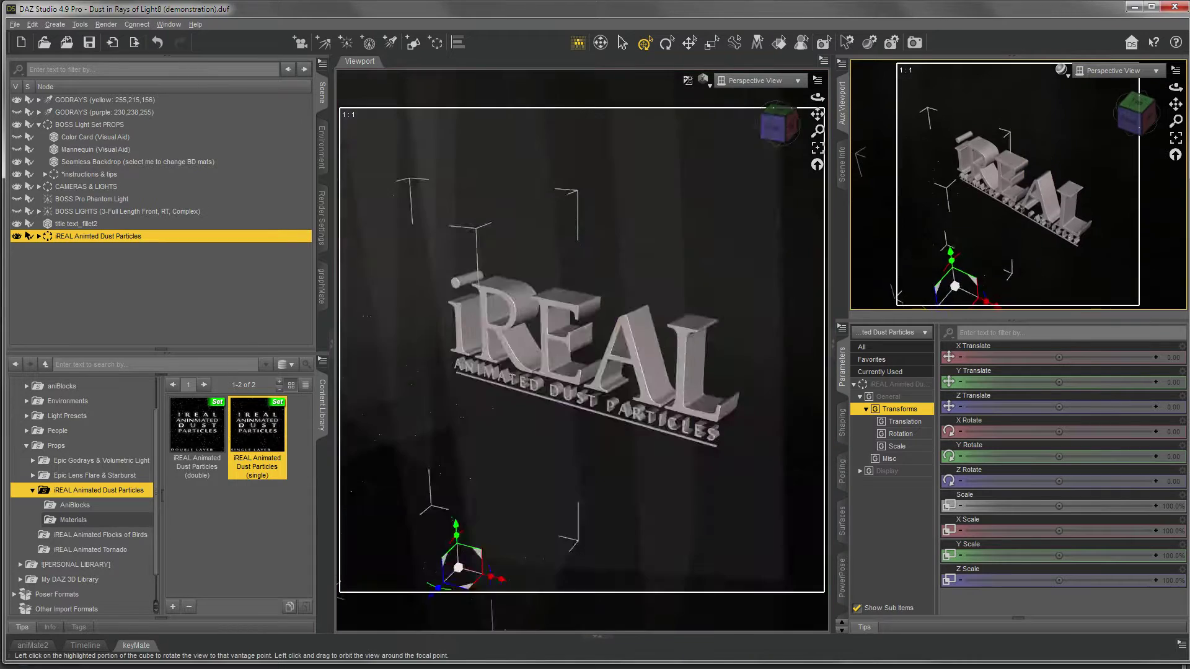
pyautogui.click(775, 114)
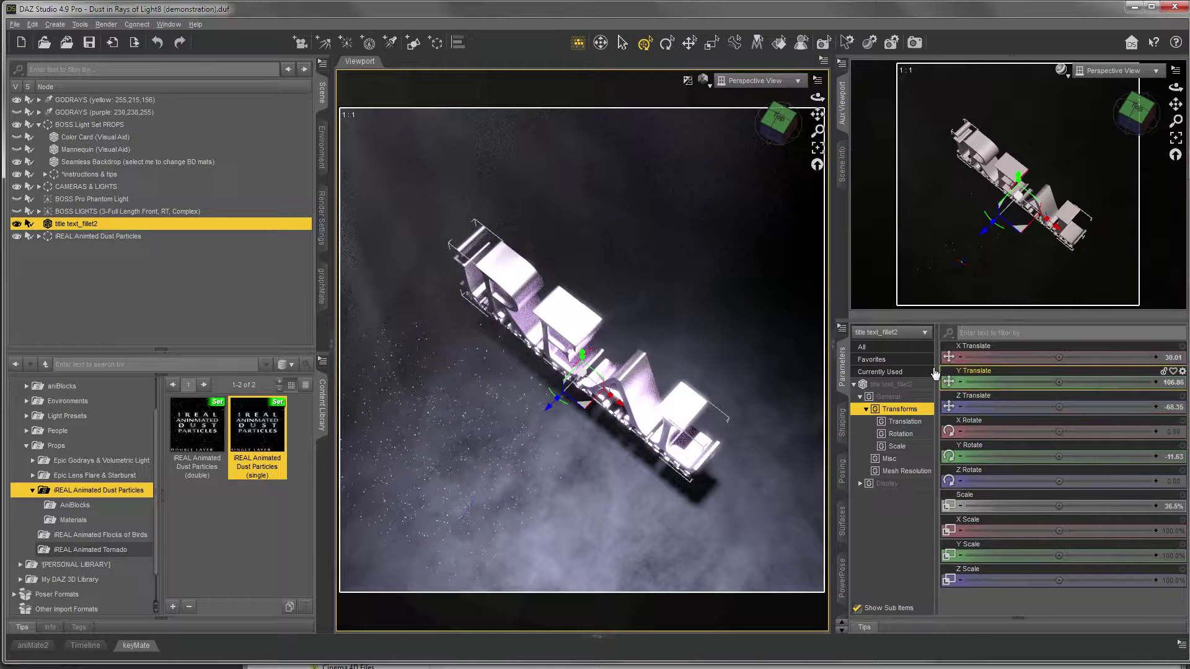
# - Switch the viewport to Camera ANIMATED (16:9) and reselect the dust particles group
pyautogui.click(761, 80)
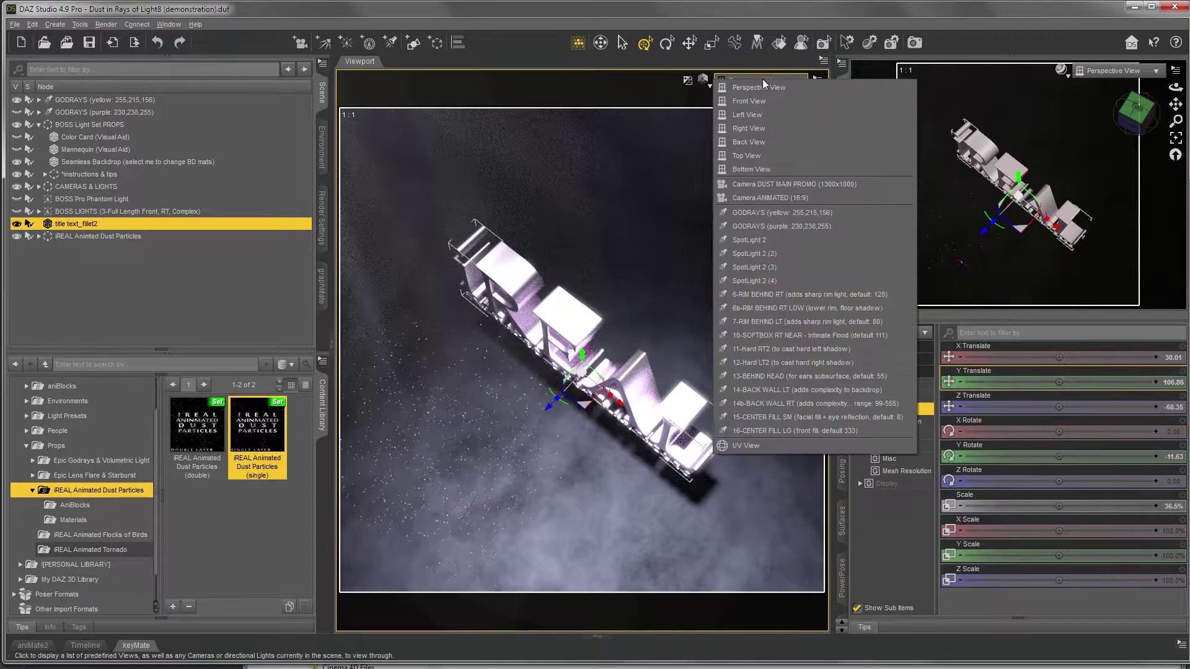
pyautogui.click(767, 198)
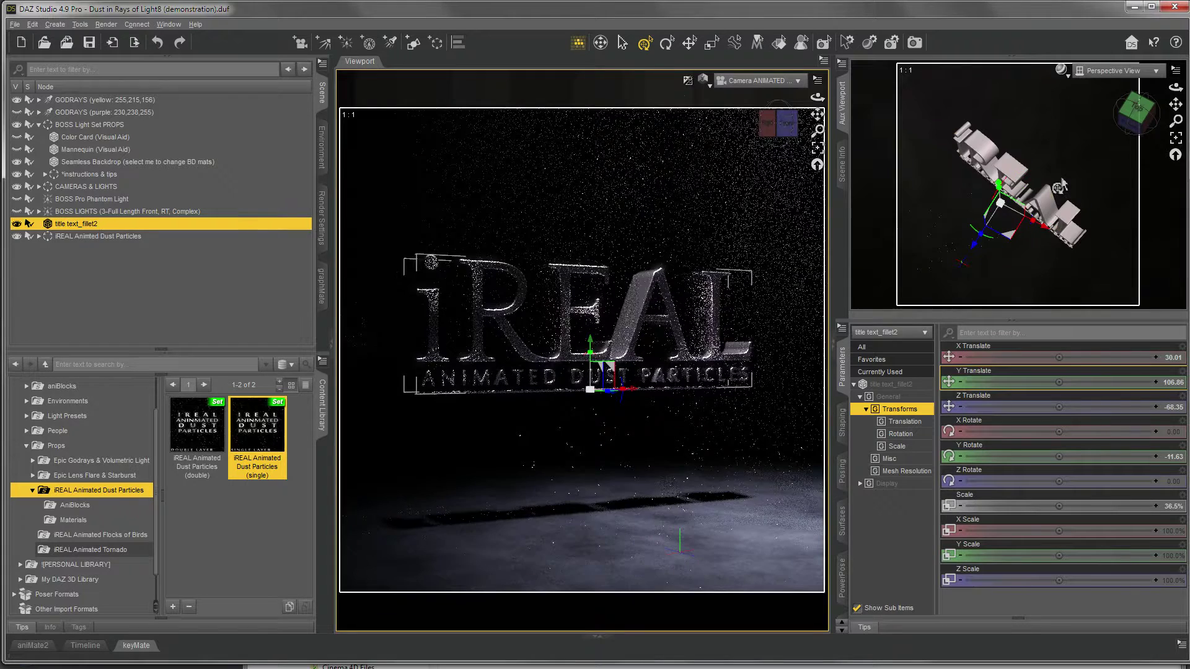
pyautogui.click(1028, 202)
pyautogui.scroll(-5, 1028, 202)
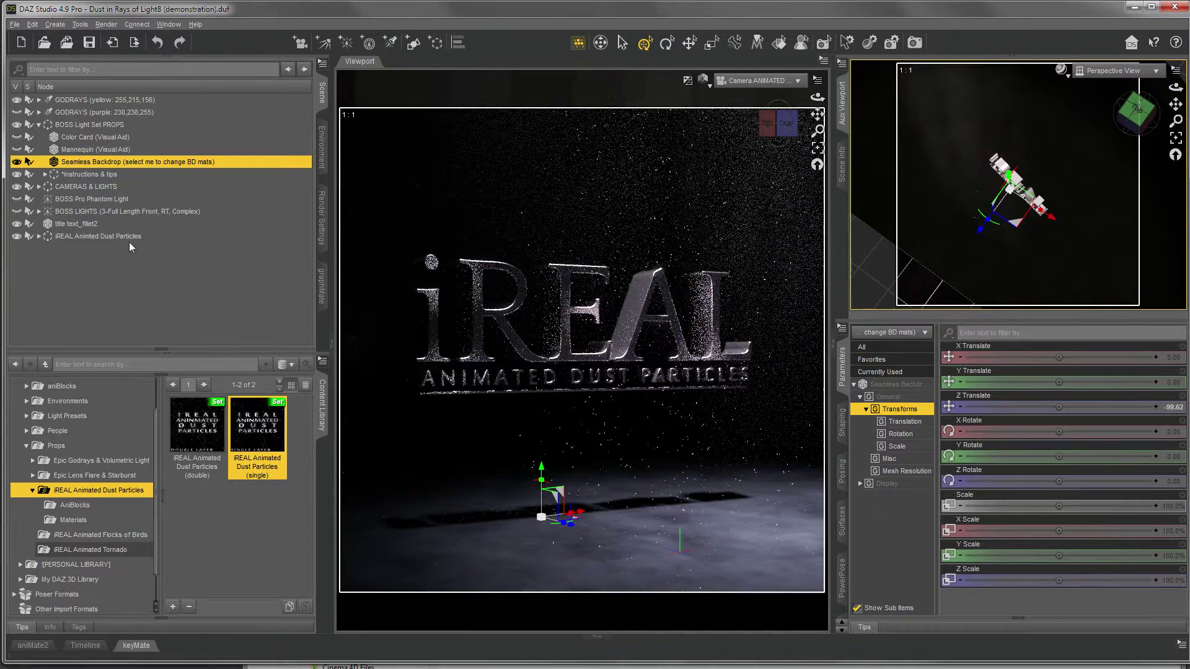
pyautogui.click(129, 238)
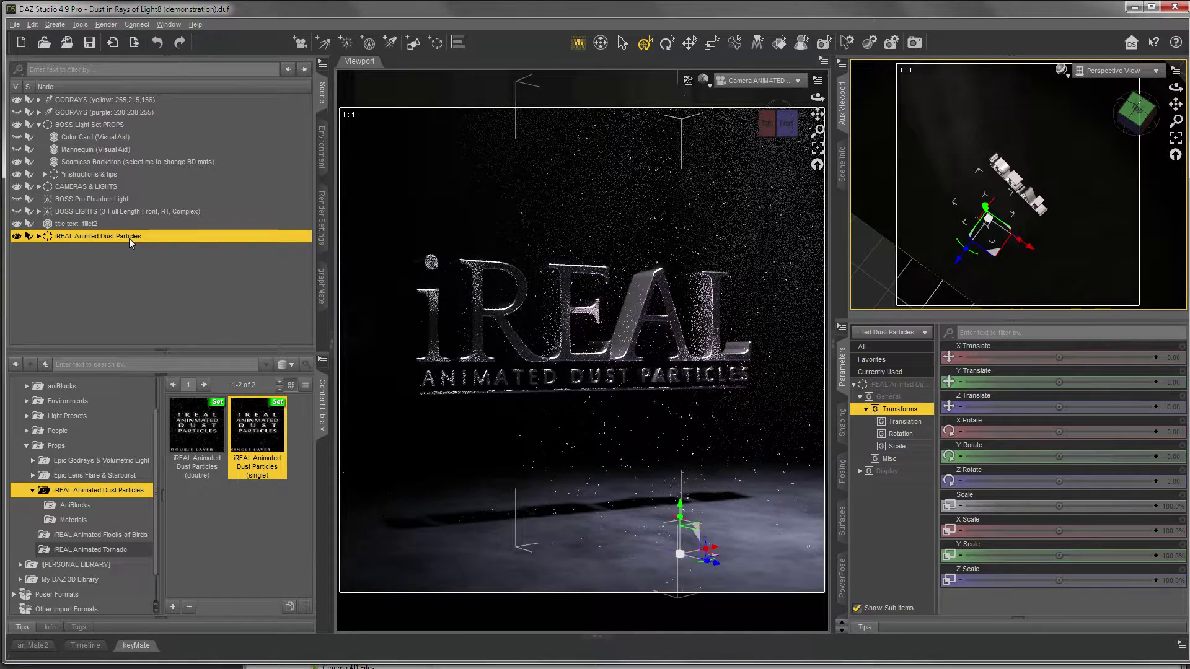
# - Add a second single-layer dust particle set and shift it off to one side
pyautogui.doubleClick(255, 427)
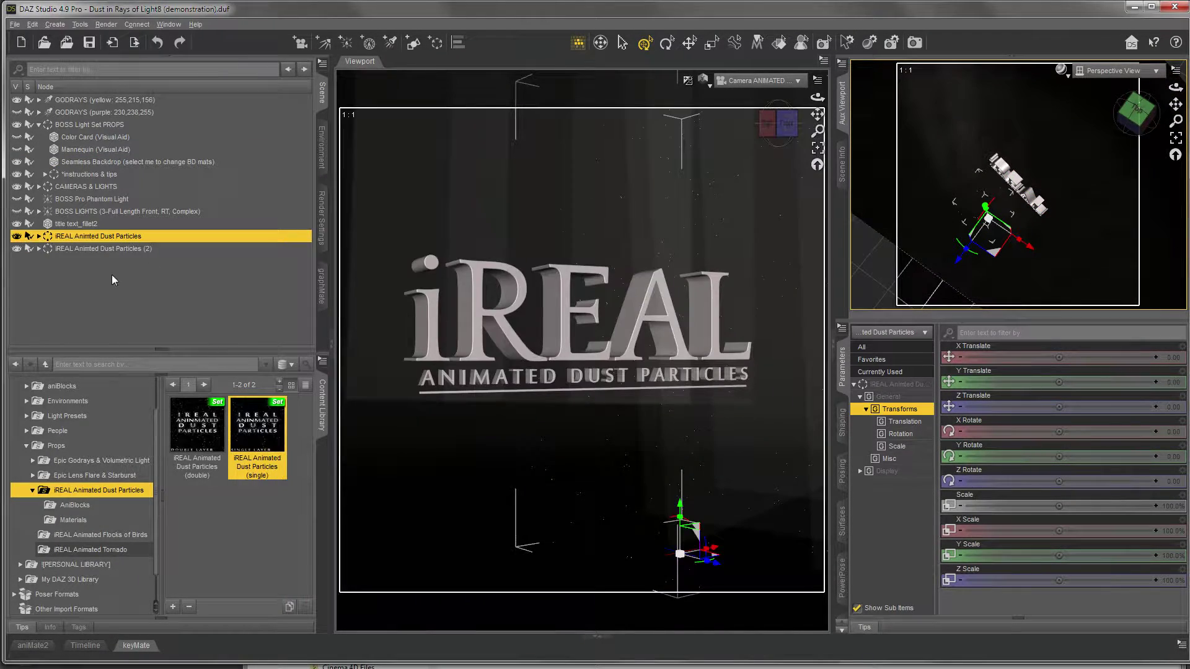
pyautogui.click(96, 248)
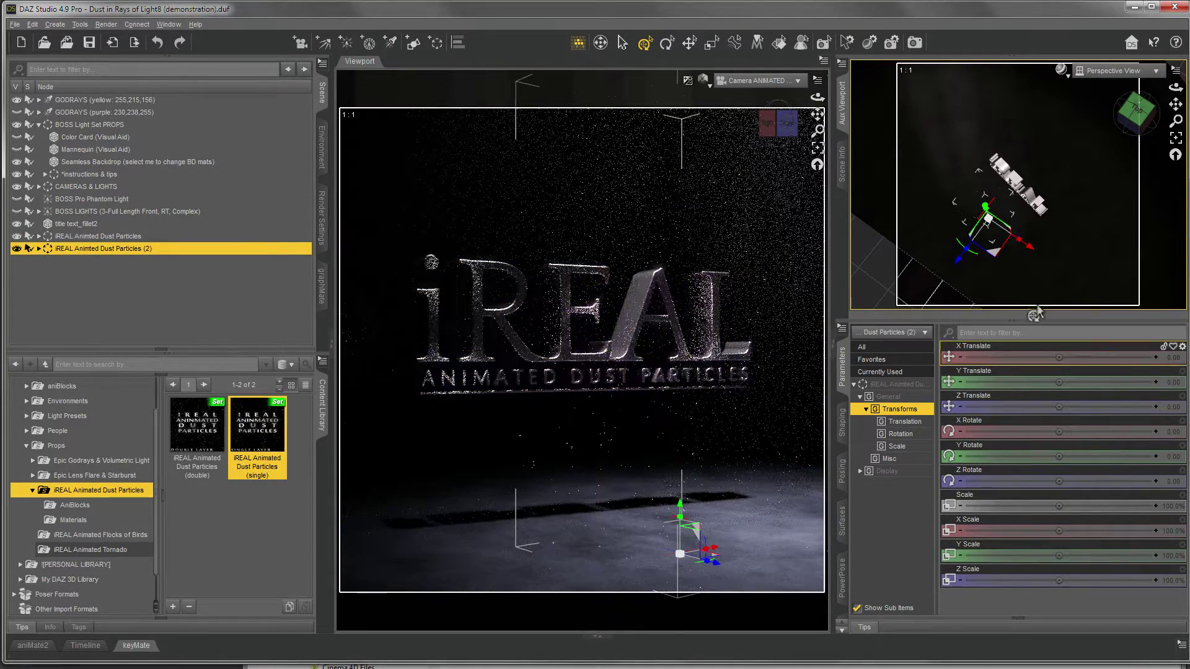
pyautogui.click(997, 257)
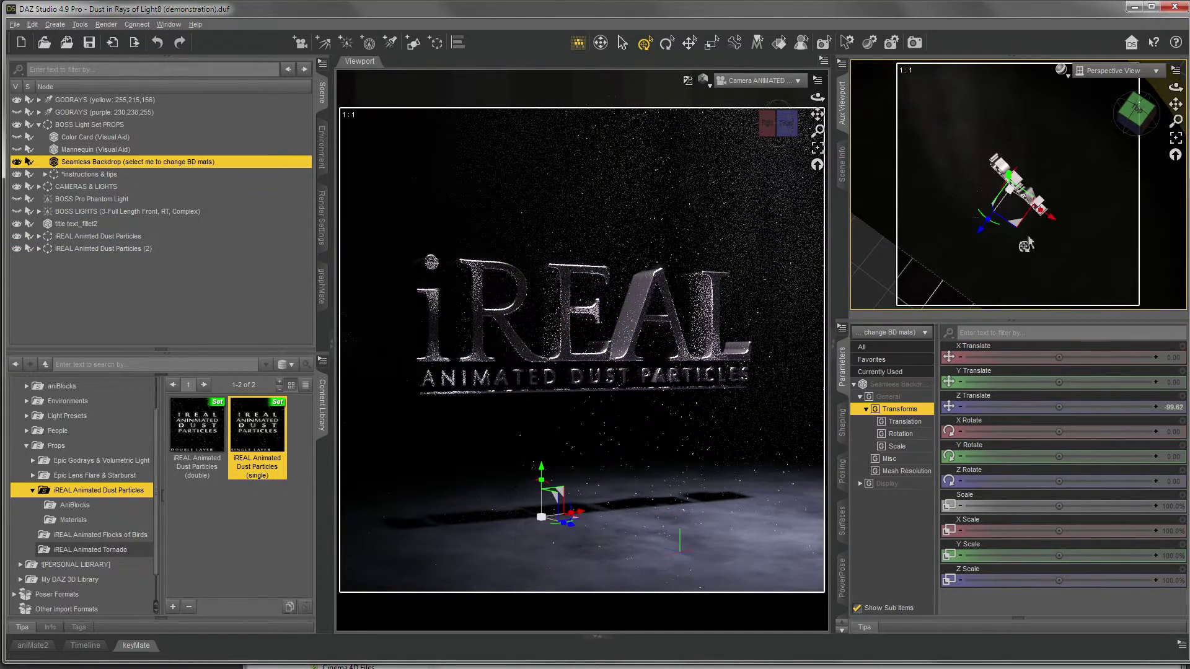
pyautogui.click(114, 253)
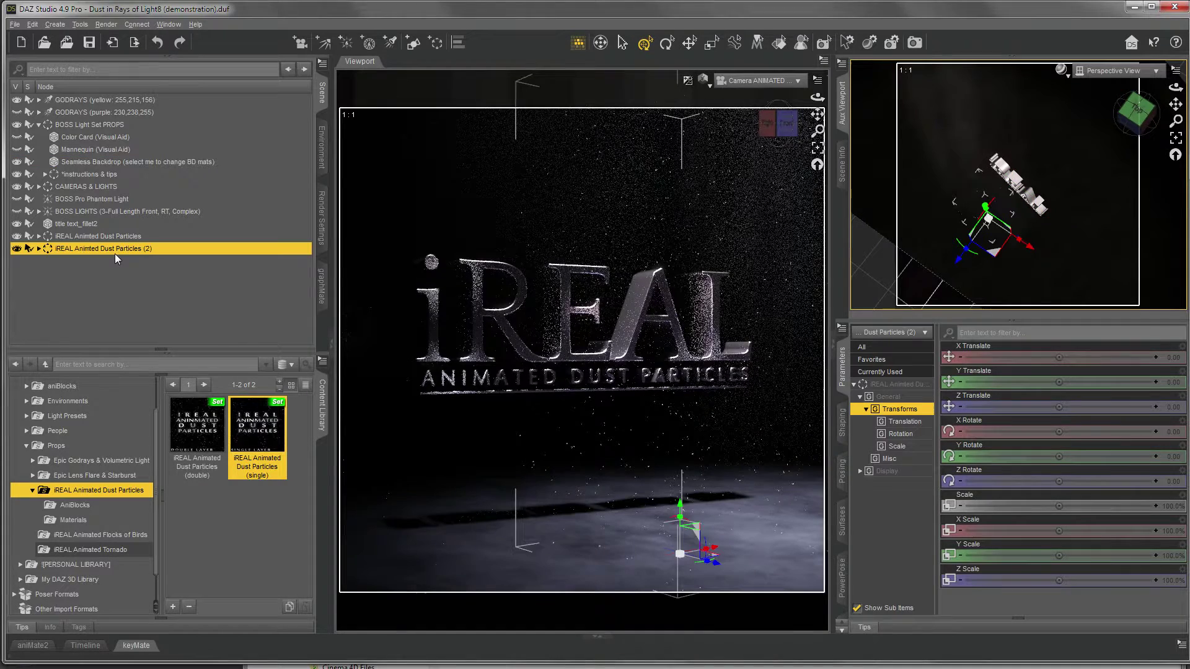
pyautogui.moveTo(994, 253); pyautogui.dragTo(1035, 250)
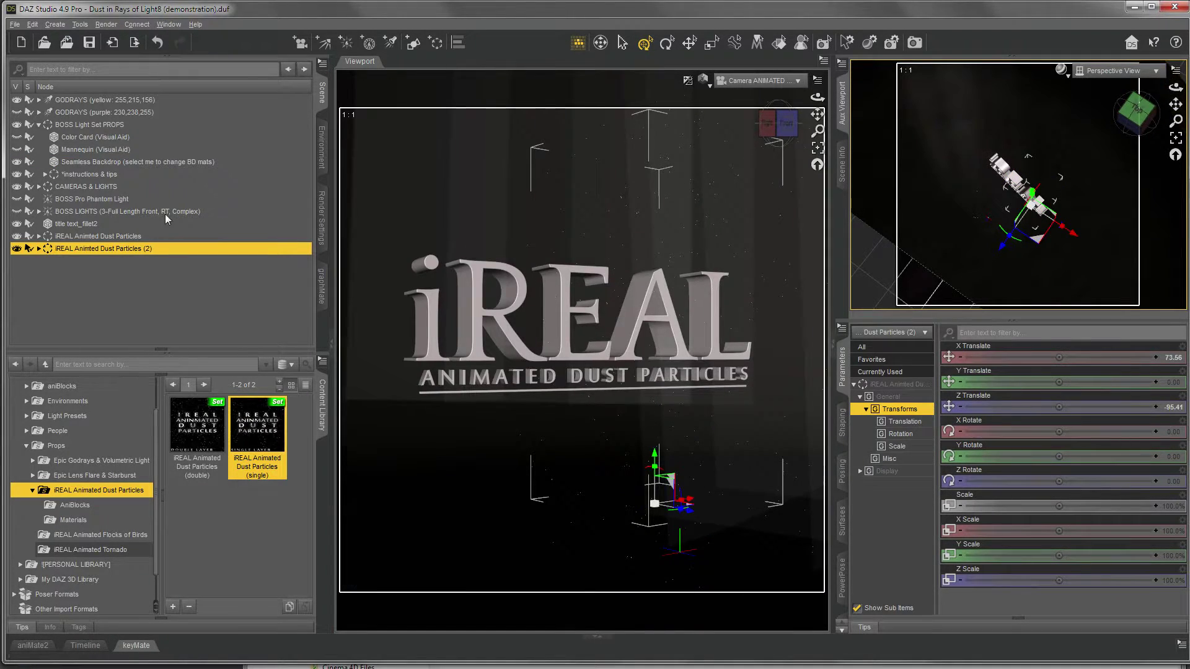
# - Move the original dust set to X -48.97, Z -116.86 and raise the (2) copy on Y
pyautogui.click(138, 235)
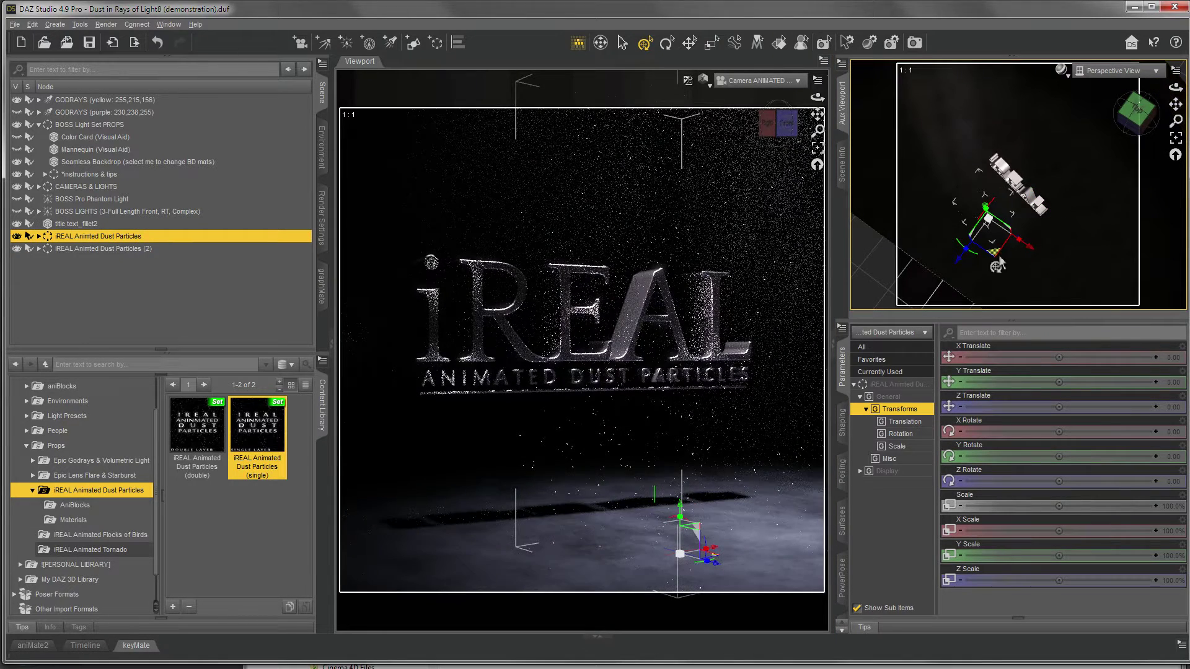
pyautogui.moveTo(999, 265); pyautogui.dragTo(1003, 218)
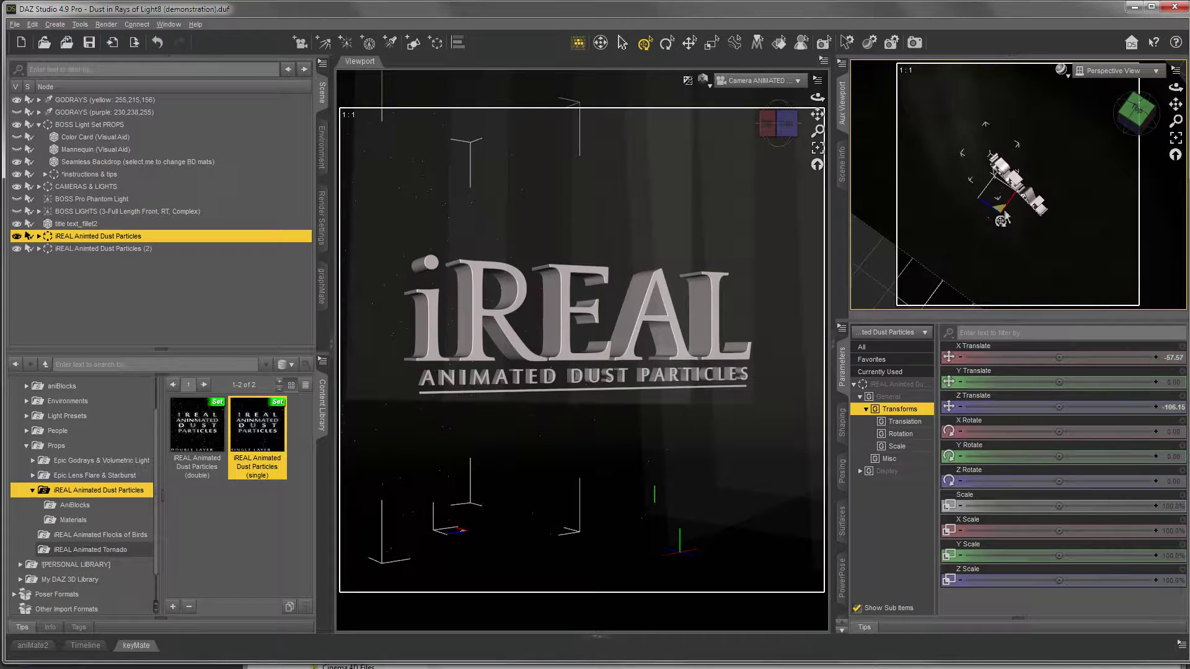
pyautogui.click(131, 248)
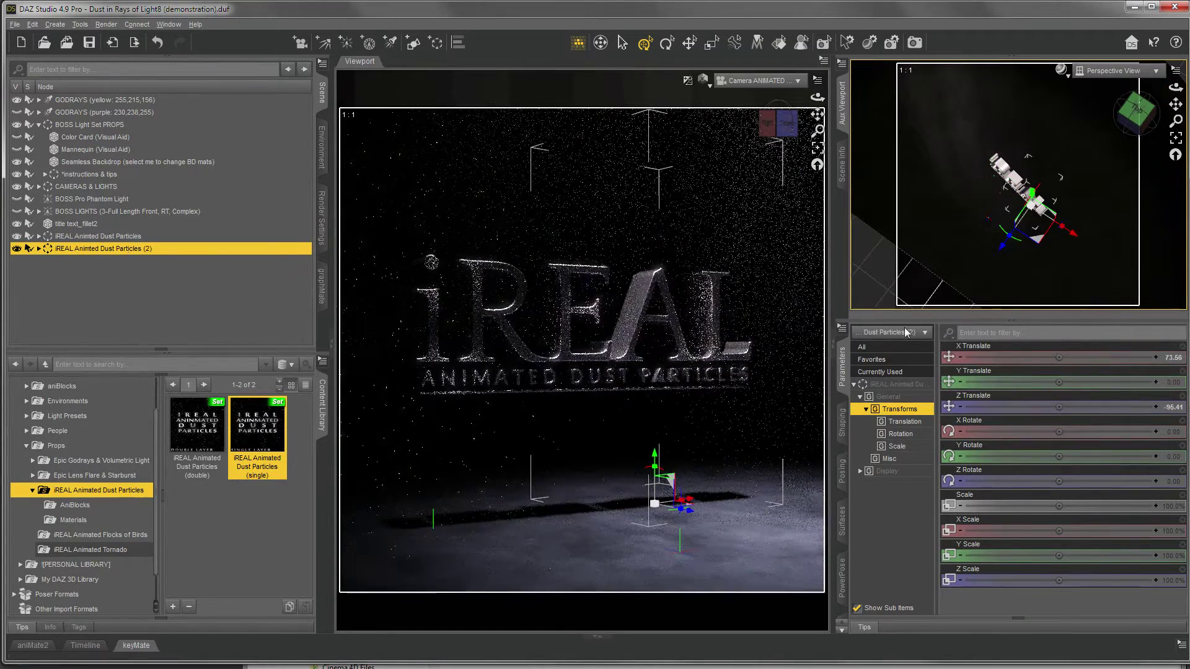
pyautogui.moveTo(1039, 247); pyautogui.dragTo(1042, 251)
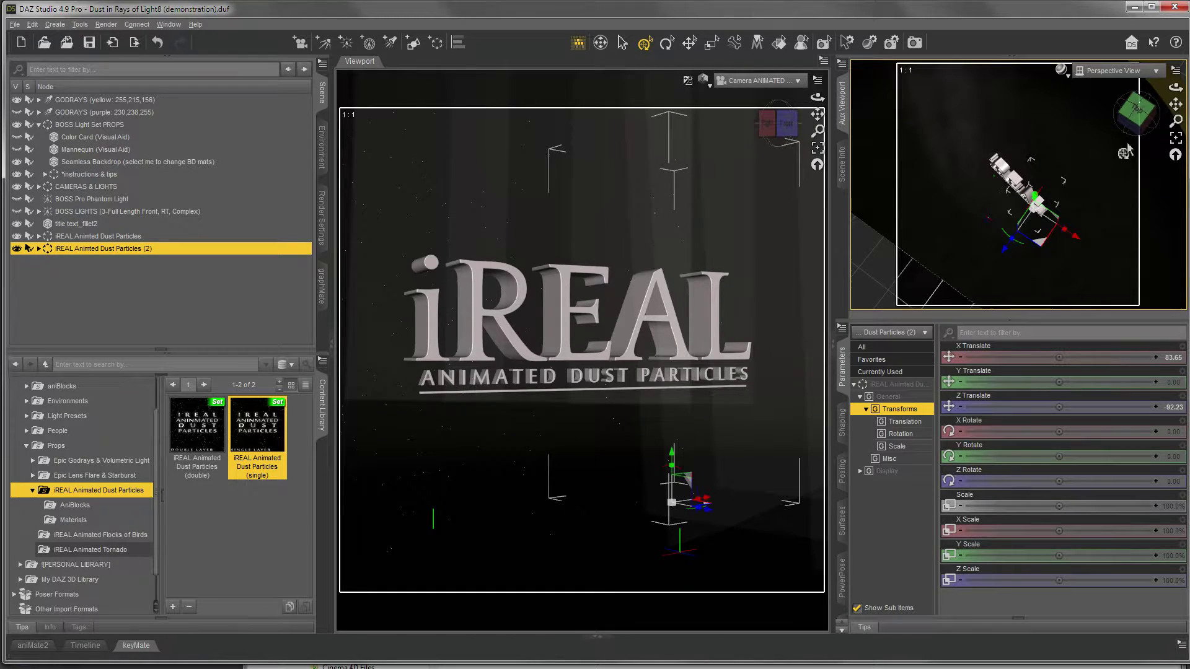
pyautogui.click(1137, 109)
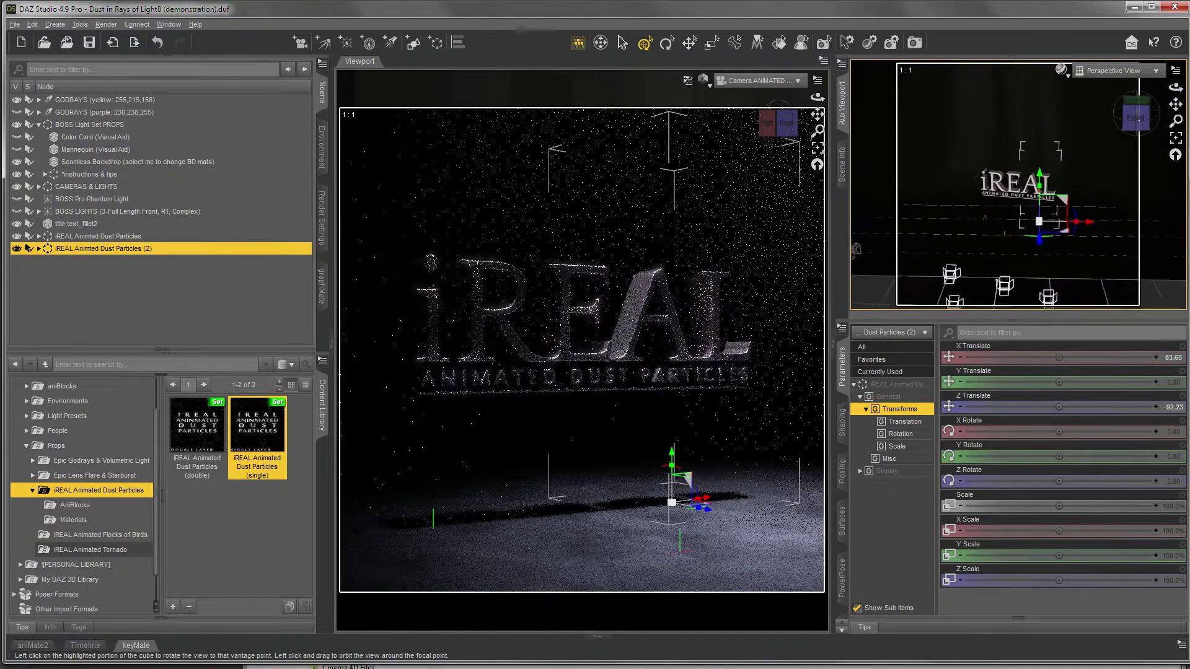
pyautogui.moveTo(1044, 182); pyautogui.dragTo(1046, 162)
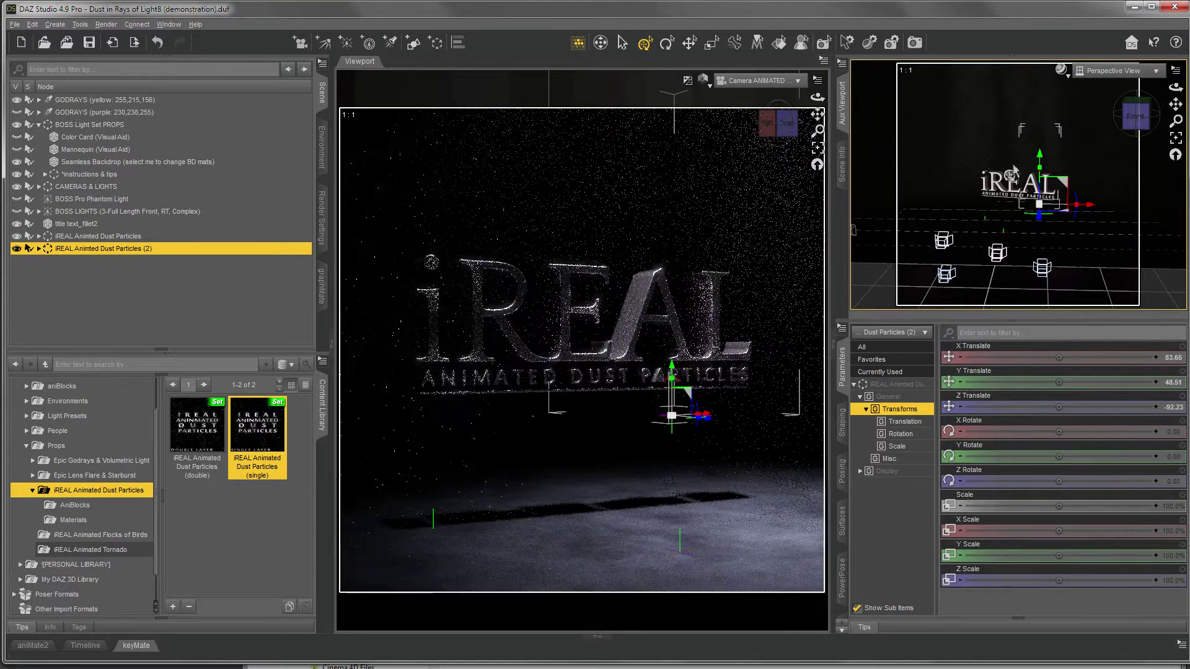
pyautogui.click(123, 239)
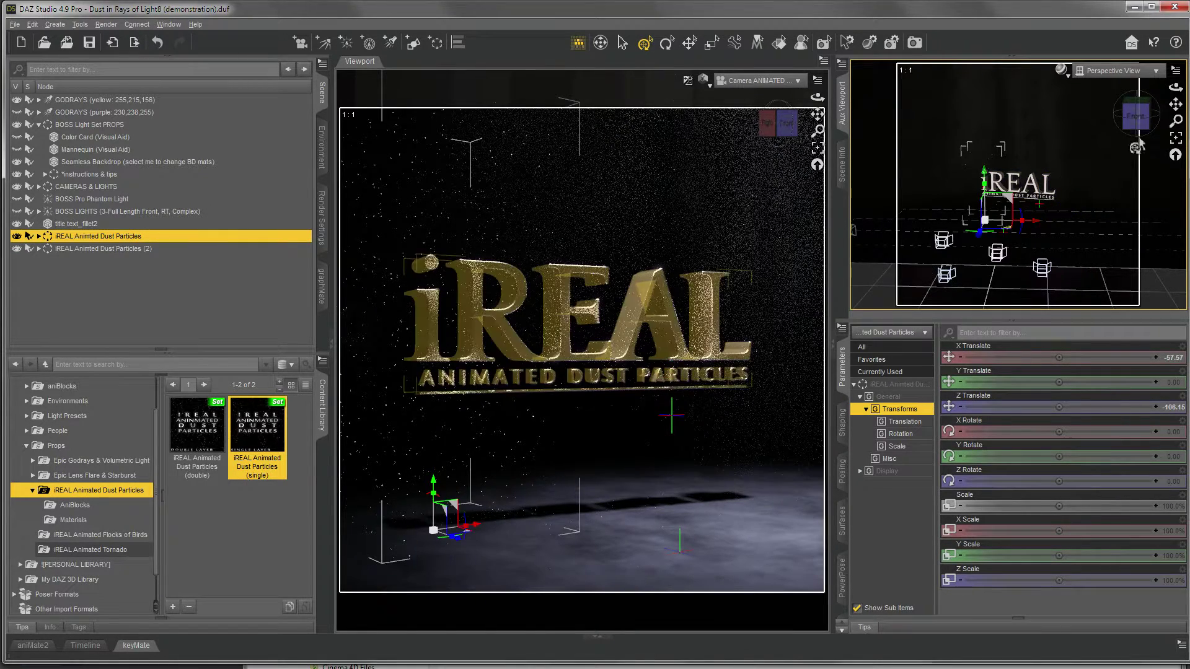
pyautogui.moveTo(1134, 115); pyautogui.dragTo(1012, 216)
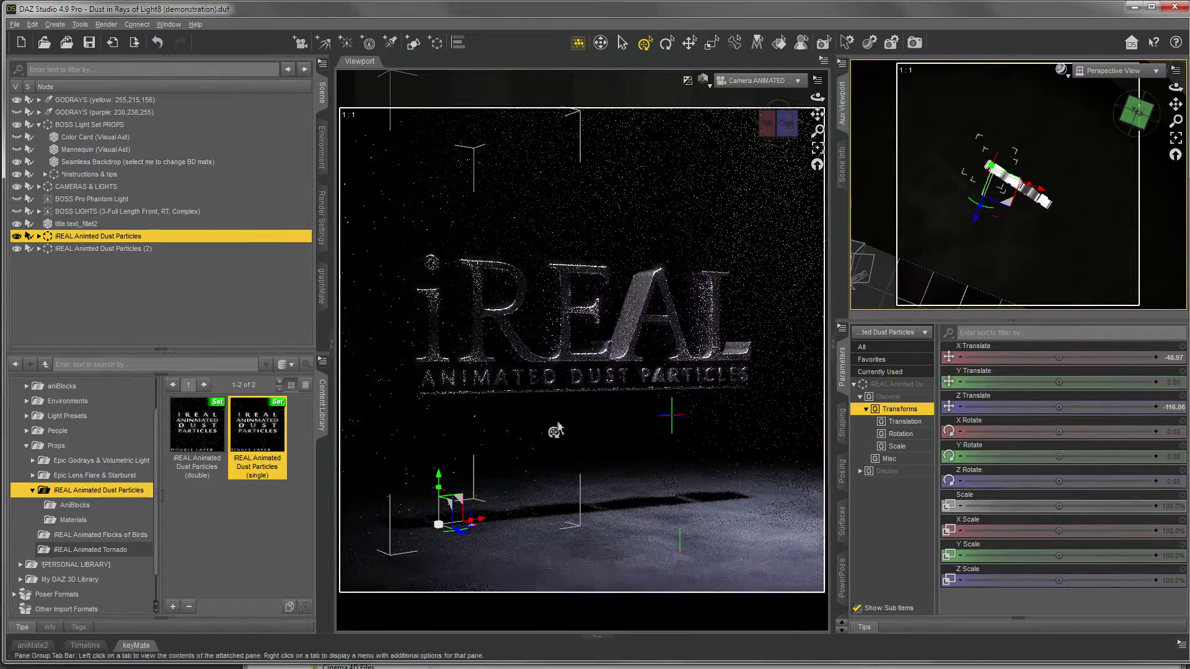
# - Add a third dust particles set and place it beside the camera at X -243.13, Z 241.21
pyautogui.moveTo(257, 449); pyautogui.dragTo(107, 302)
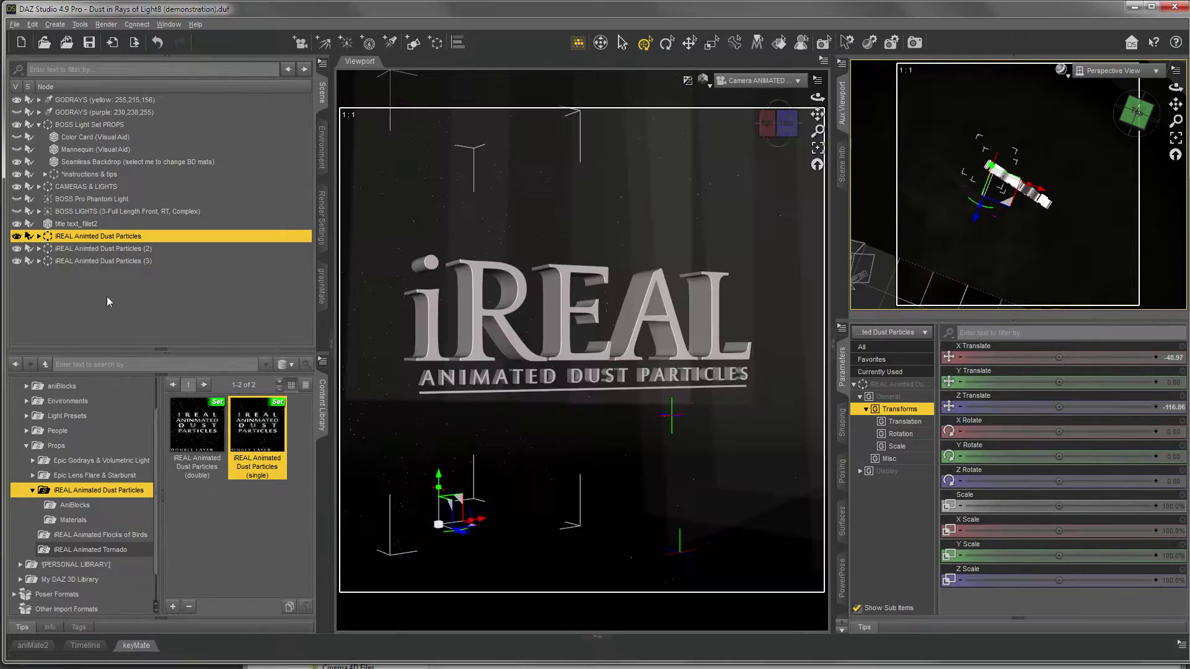
pyautogui.click(109, 267)
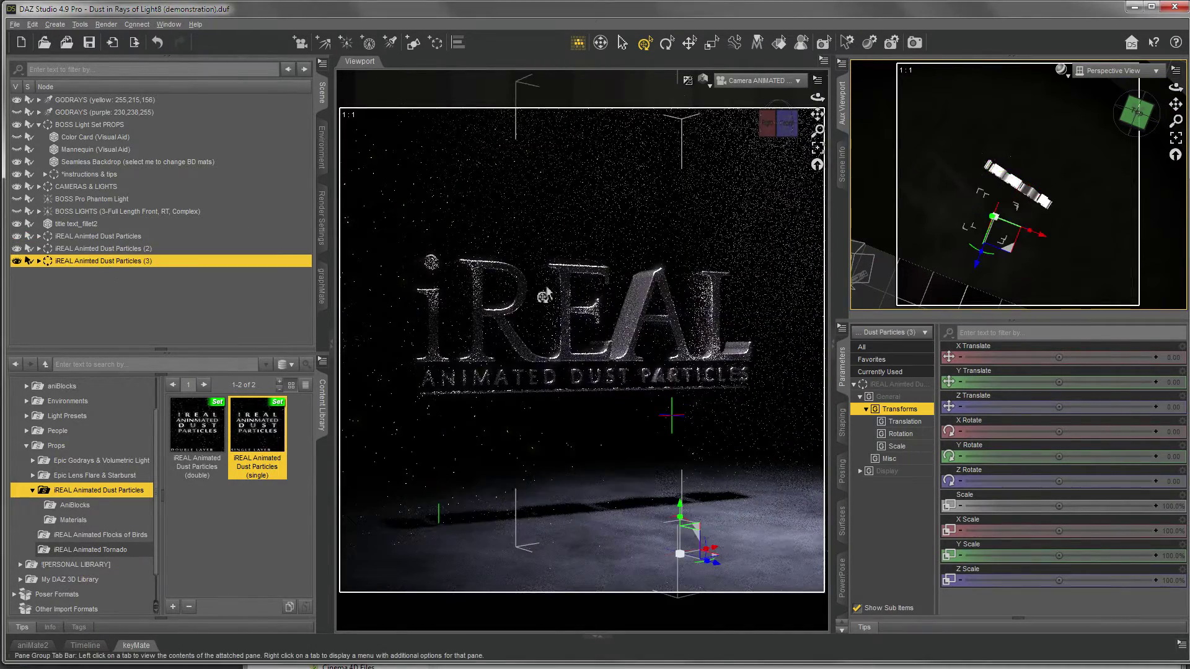
pyautogui.moveTo(1175, 103); pyautogui.dragTo(1185, 95)
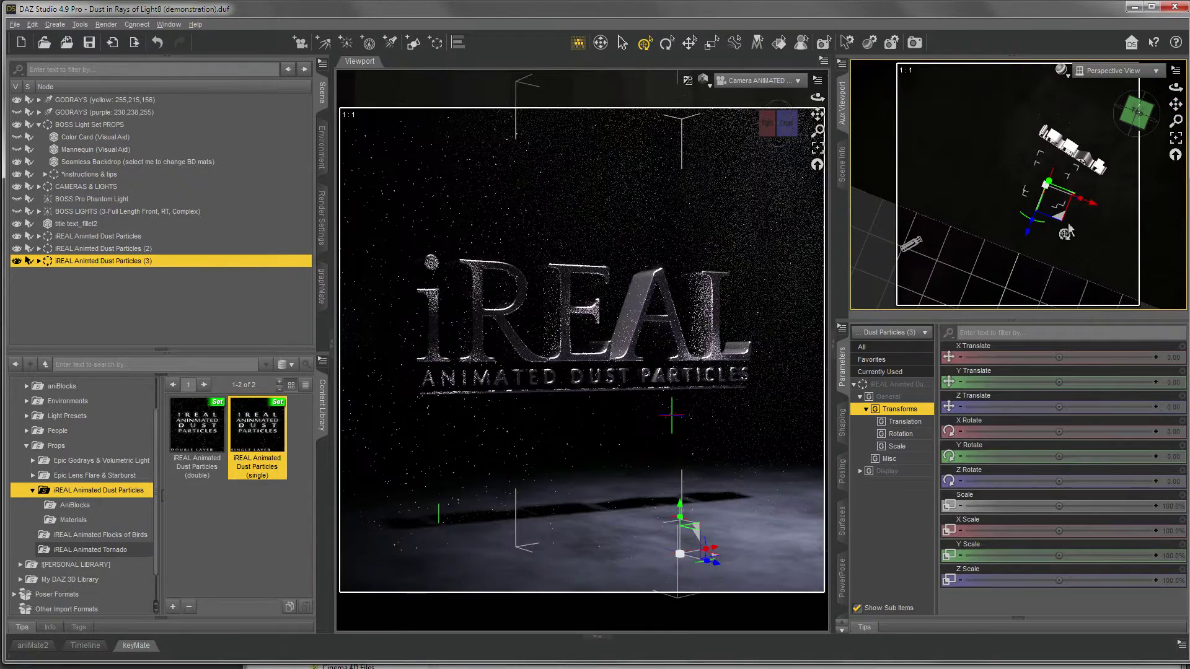
pyautogui.moveTo(1062, 227); pyautogui.dragTo(946, 277)
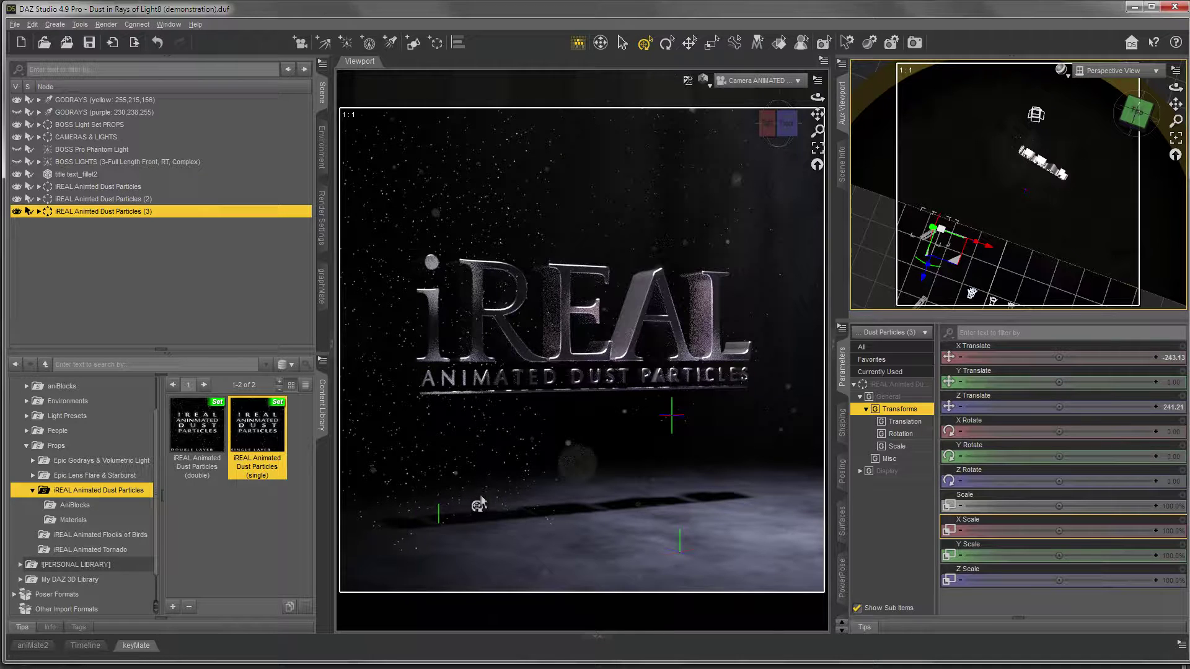
# - From the Materials presets, apply iADP-Intensity4, then switch back to the default iADP-Intensity2
pyautogui.click(75, 521)
pyautogui.scroll(-5, 313, 482)
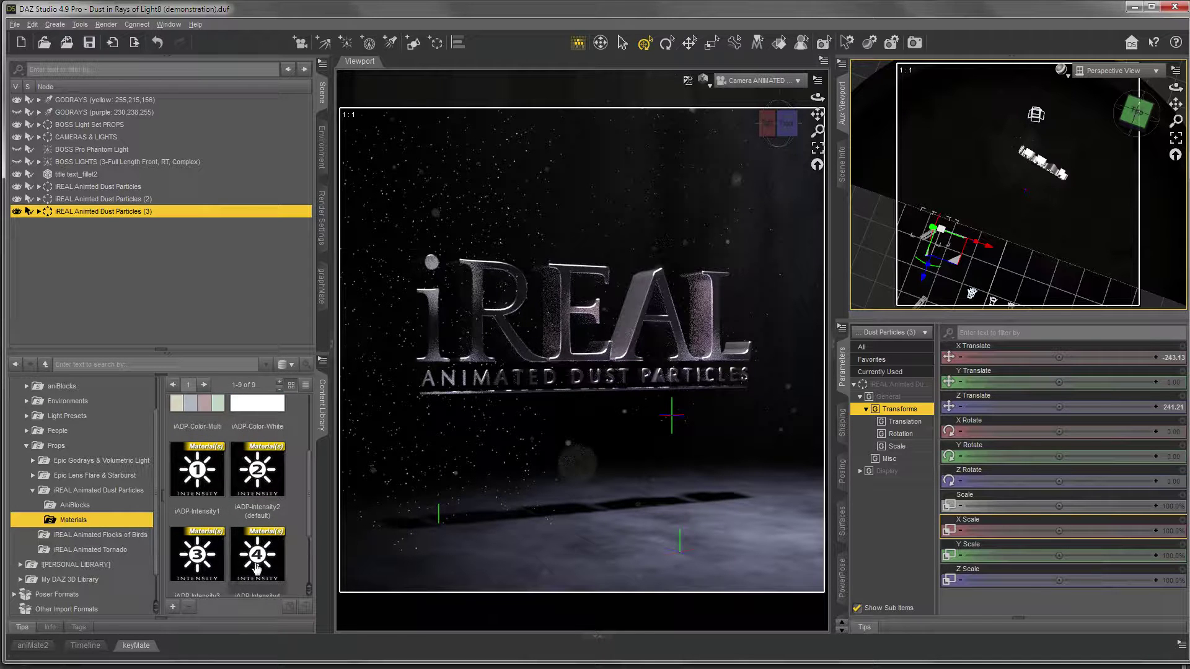
pyautogui.doubleClick(257, 567)
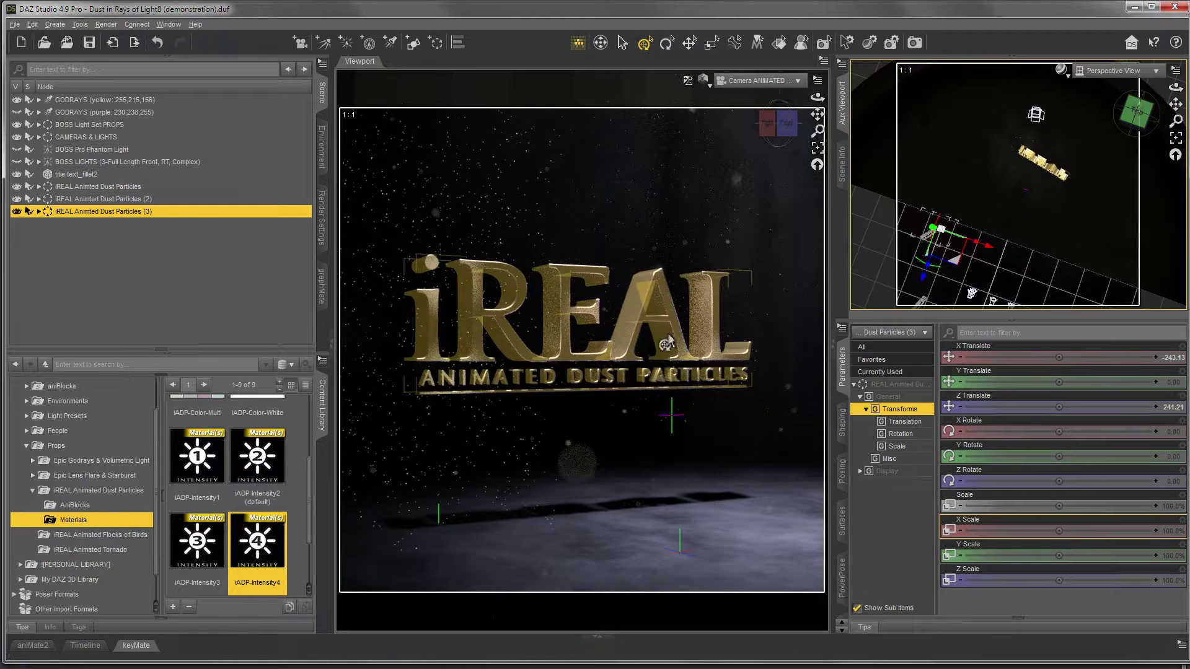
pyautogui.doubleClick(270, 463)
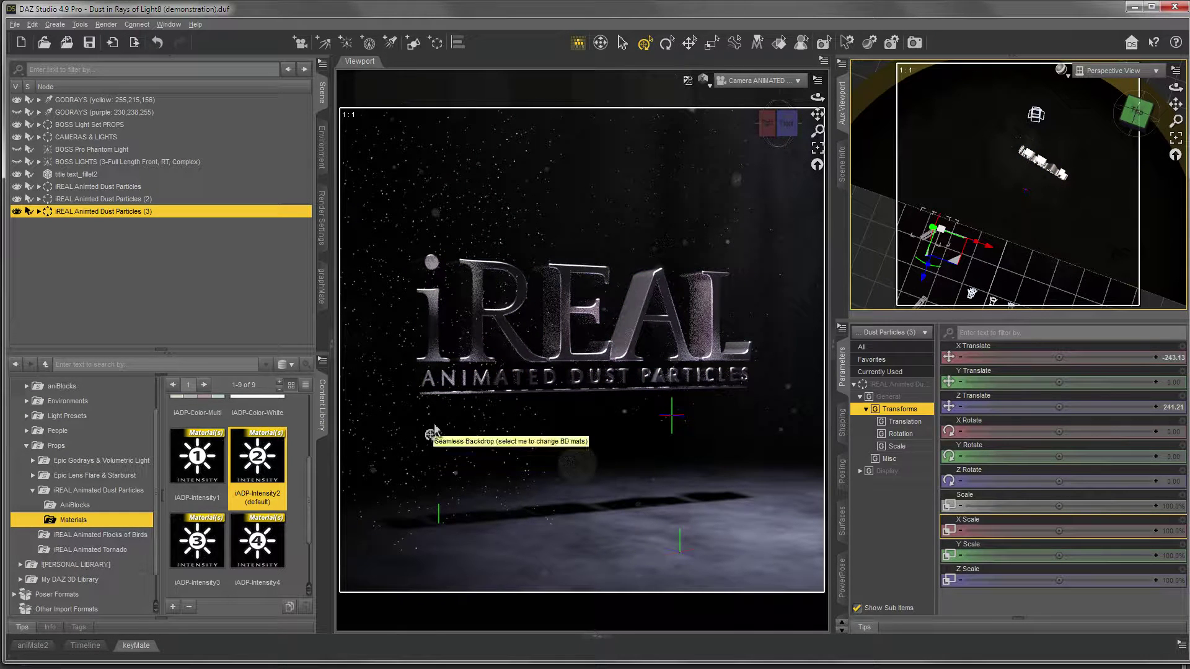
pyautogui.scroll(-1, 229, 495)
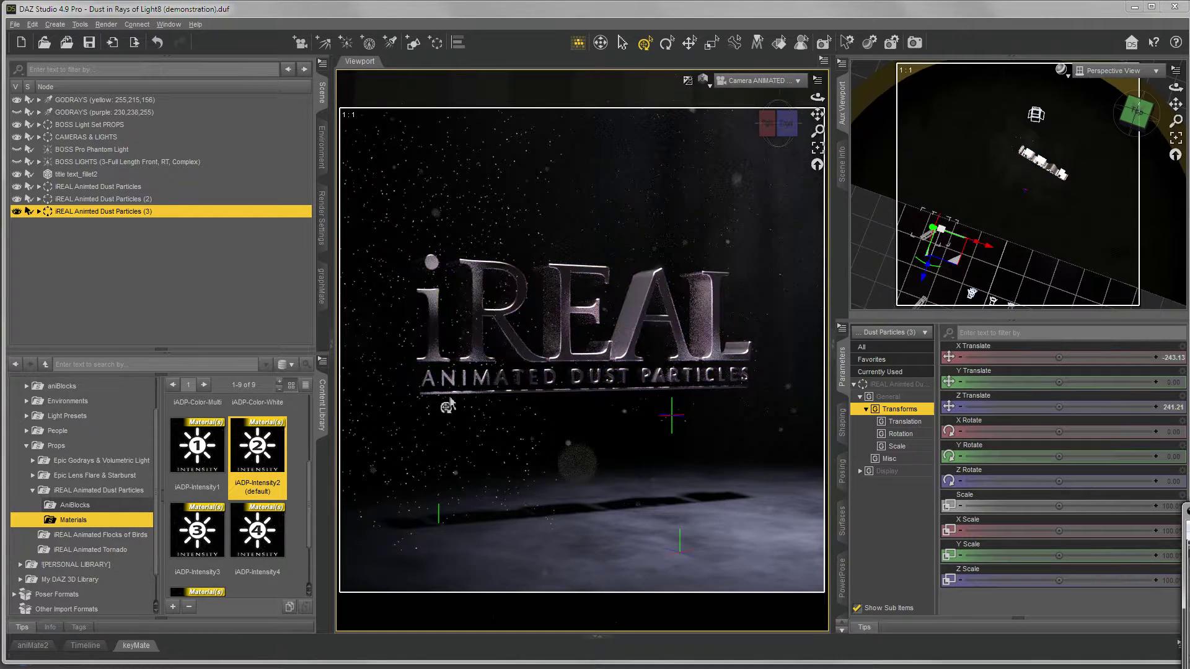
# - In the aniMate2 timeline, add a track for the third dust prop's Particles node
pyautogui.click(596, 636)
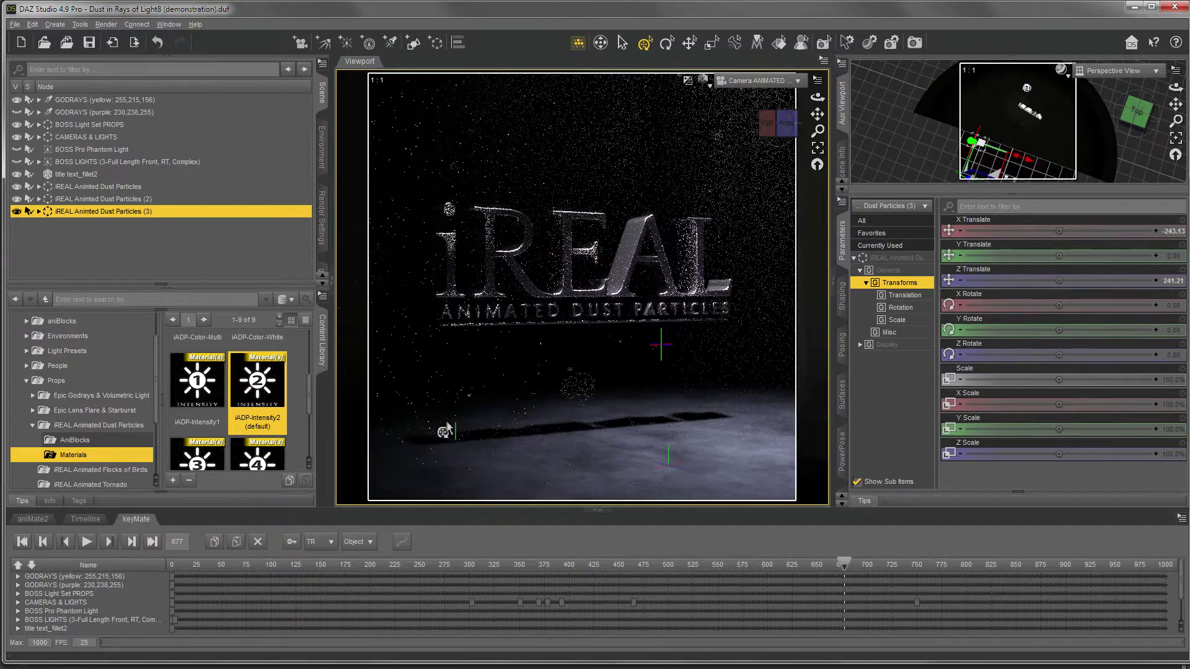
pyautogui.click(42, 523)
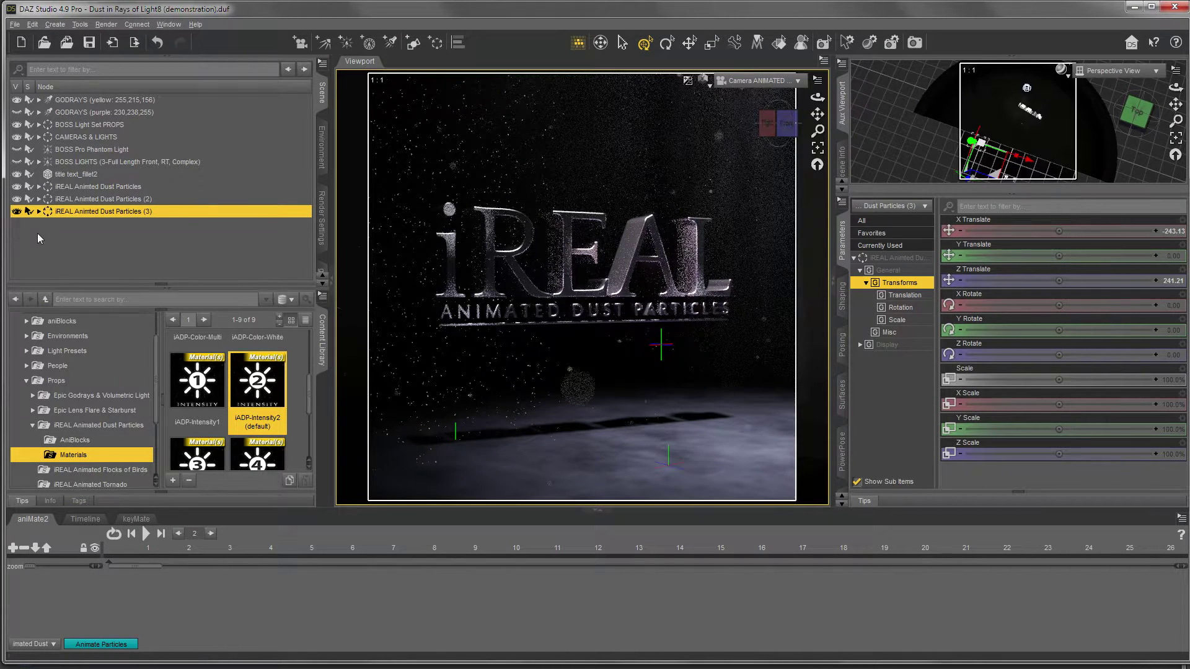
pyautogui.click(39, 212)
pyautogui.click(80, 225)
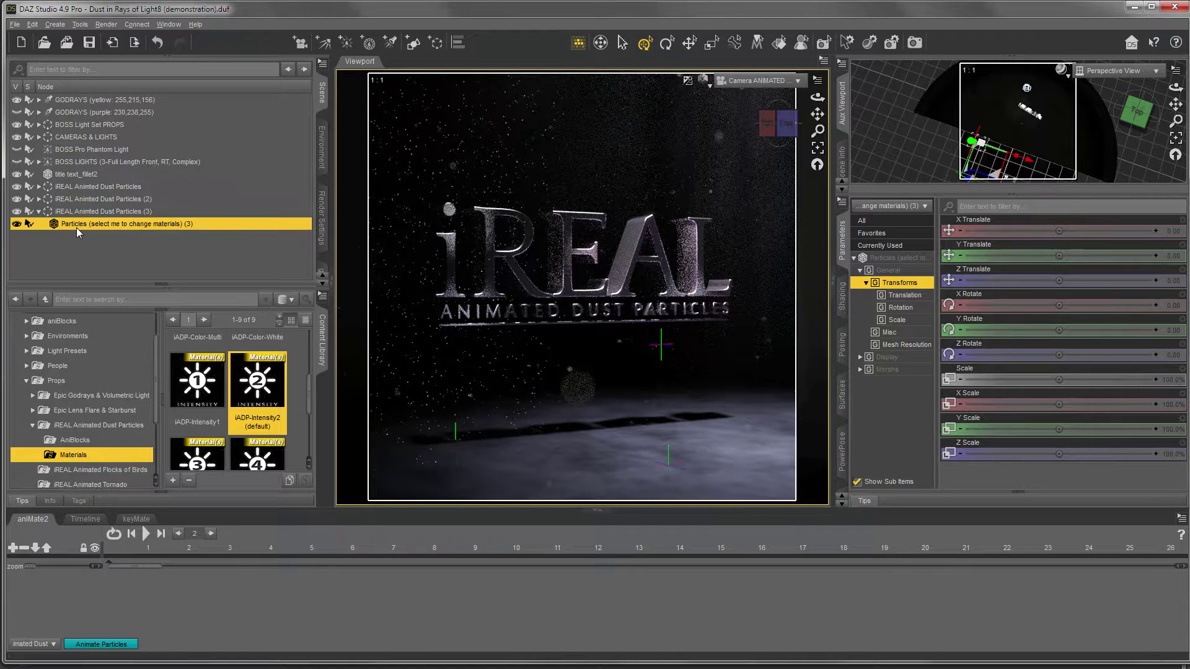
pyautogui.click(15, 548)
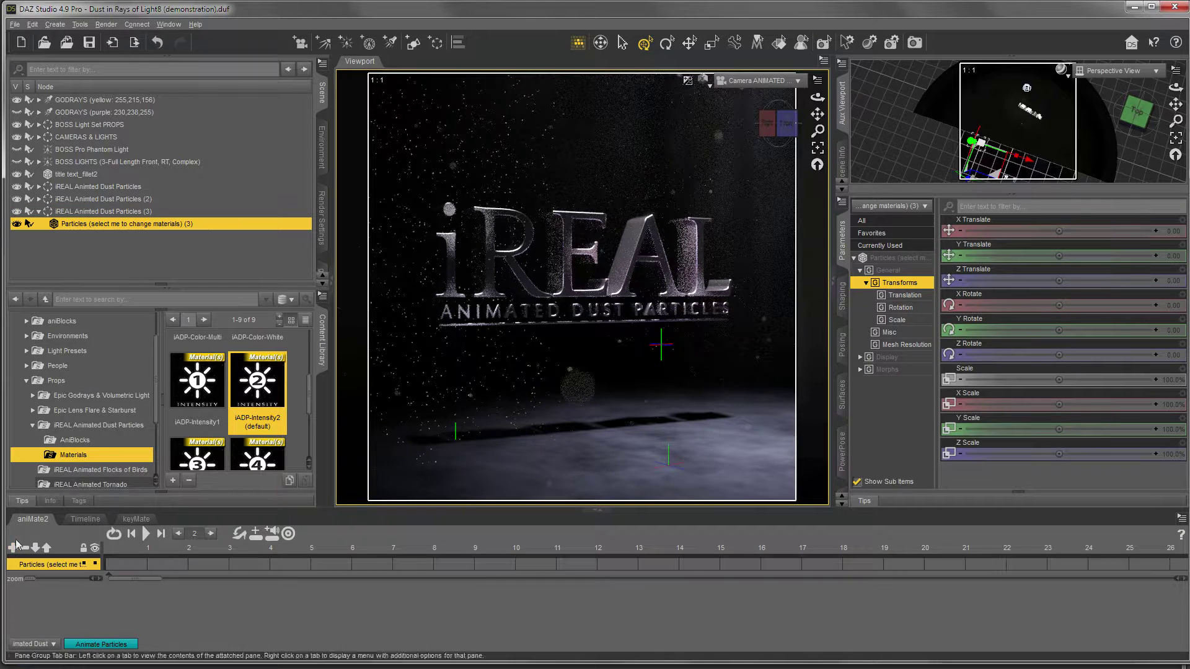
# - Add aniMate2 tracks for the second and first dust props' Particles nodes
pyautogui.click(39, 200)
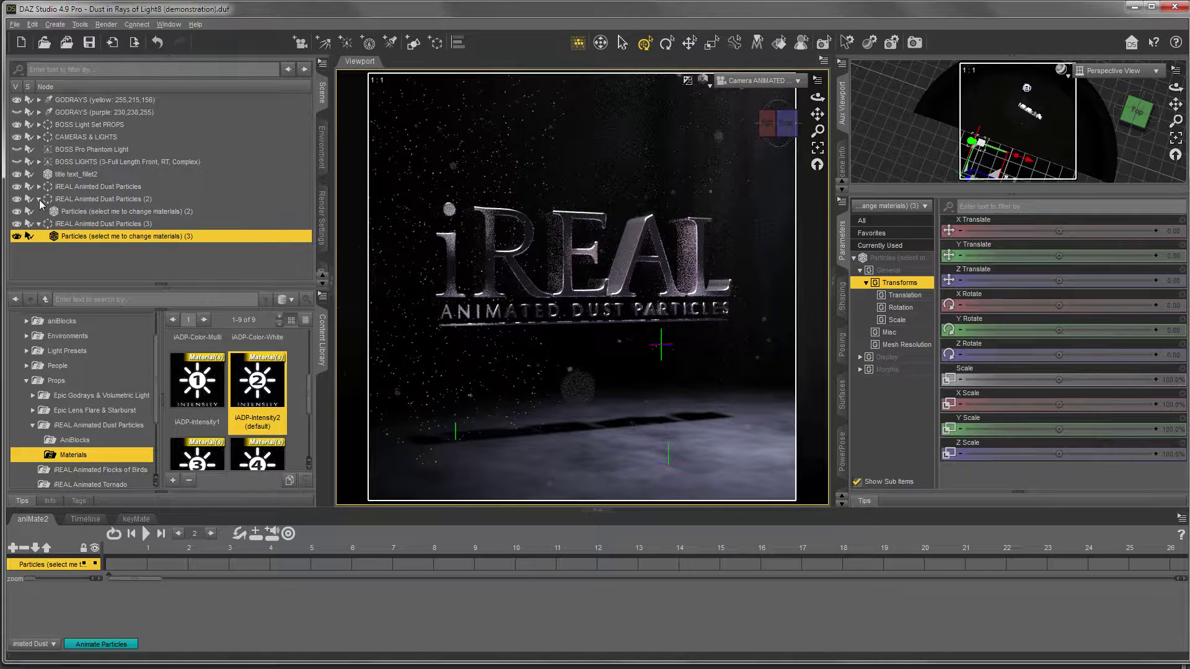
pyautogui.click(71, 211)
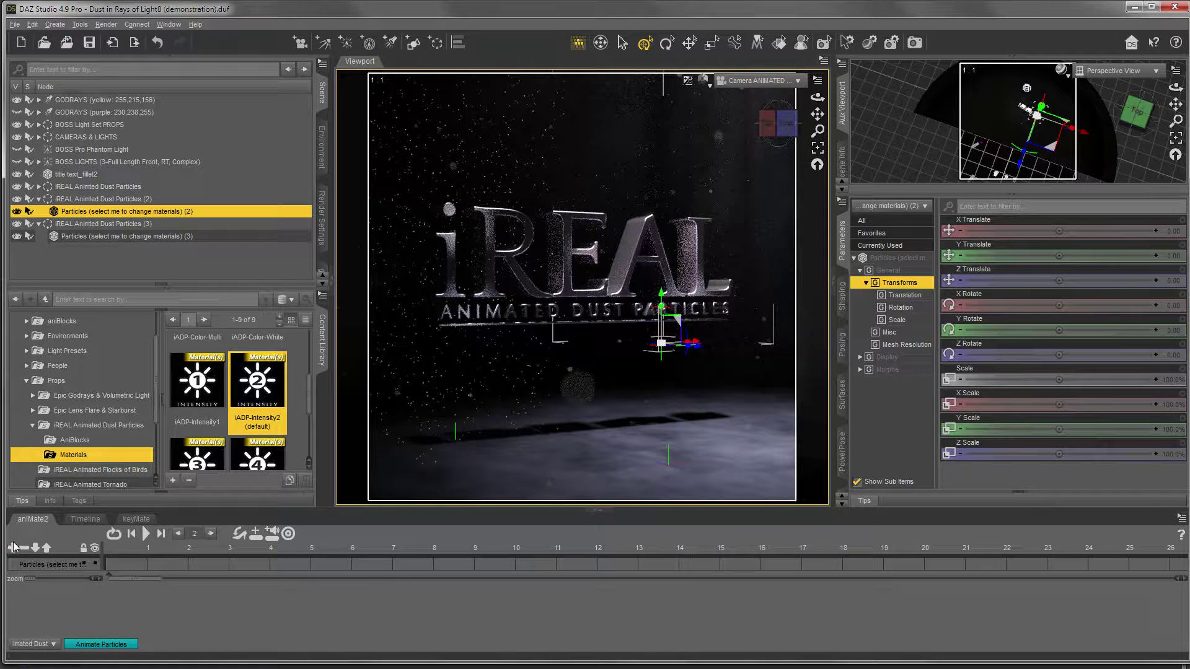
pyautogui.click(13, 548)
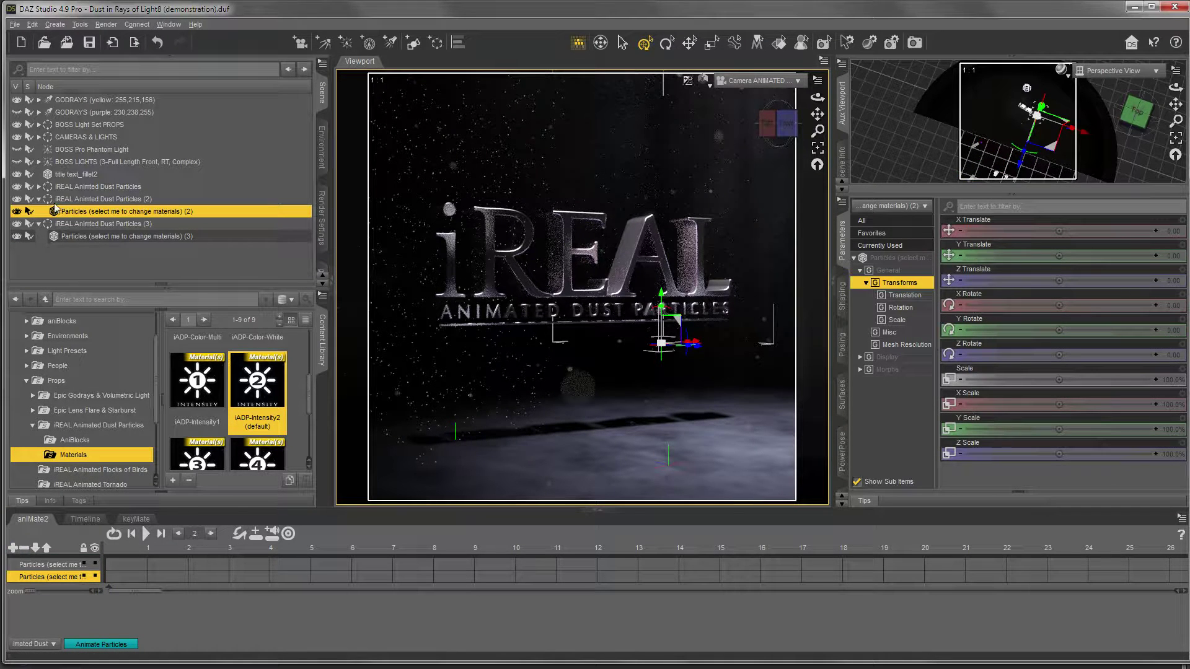
pyautogui.click(38, 187)
pyautogui.click(73, 199)
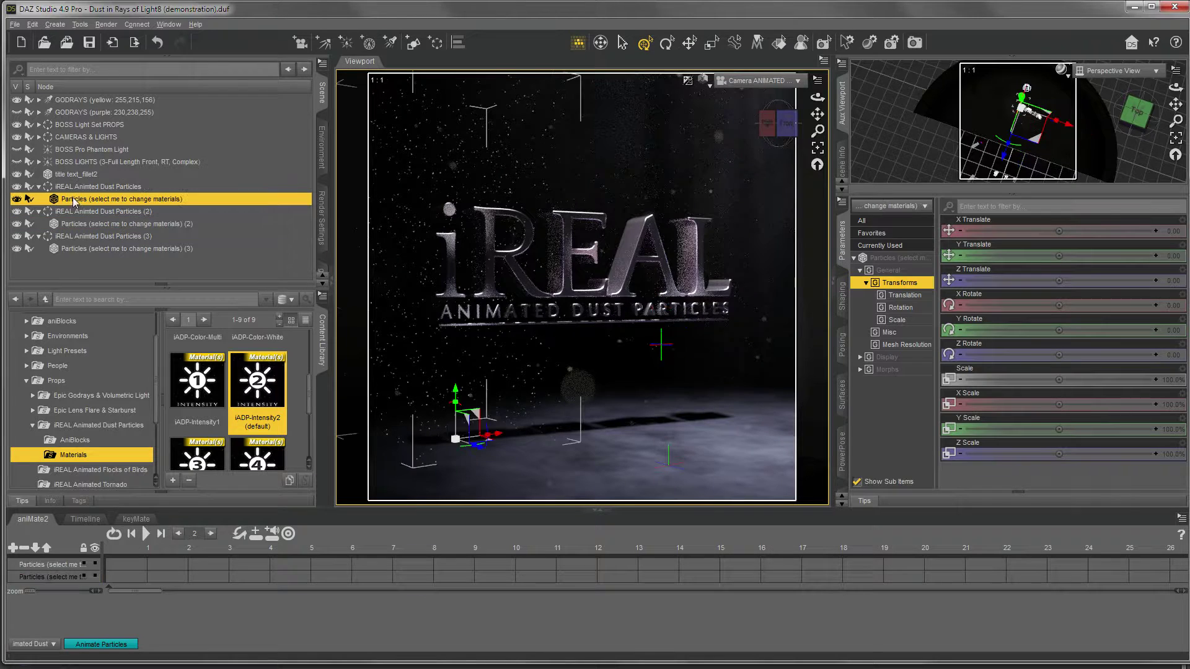
pyautogui.click(14, 548)
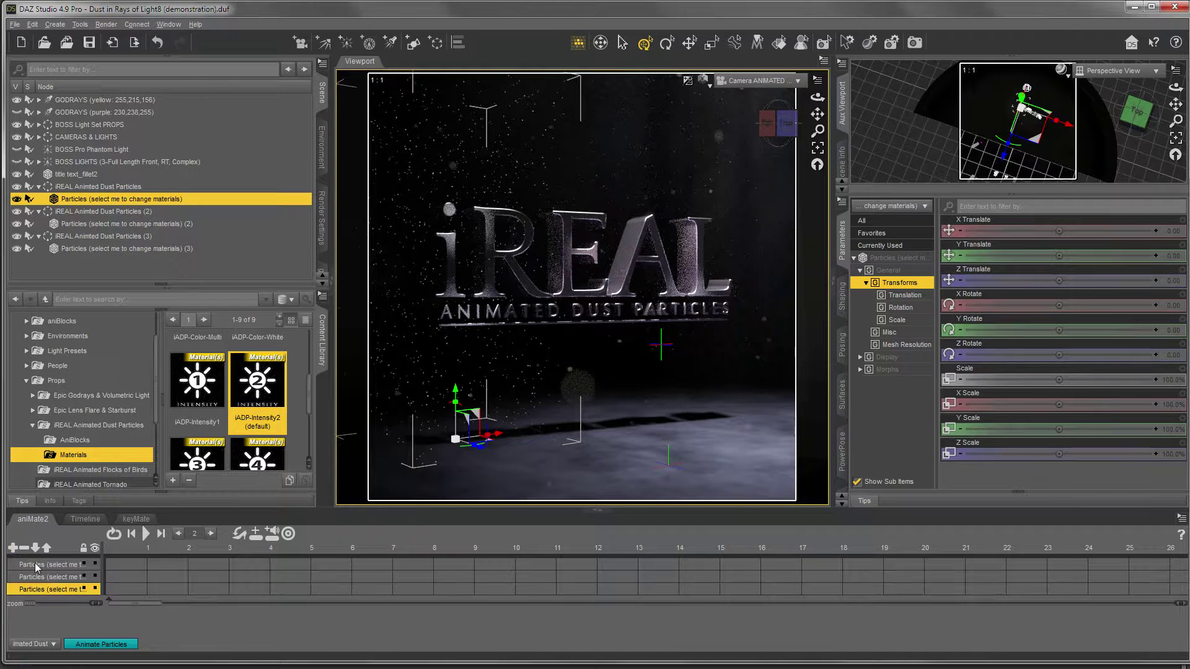
# - Drop the Animate Particles aniBlock onto all three particle tracks
pyautogui.click(109, 645)
pyautogui.moveTo(109, 645); pyautogui.dragTo(116, 567)
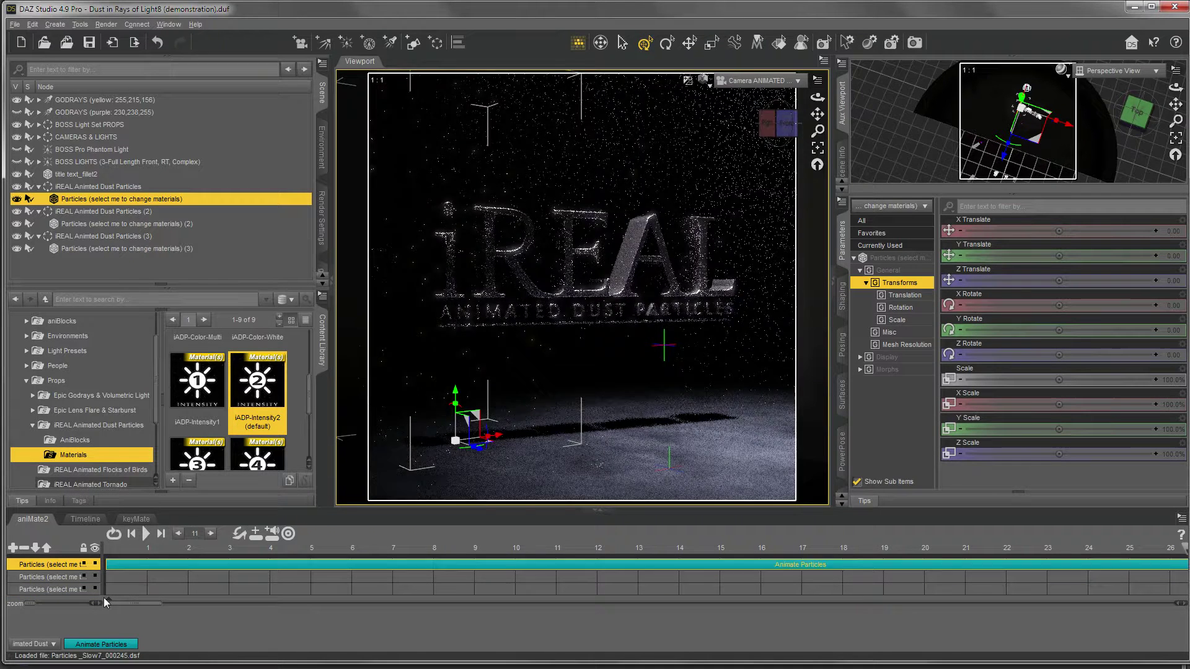
pyautogui.moveTo(111, 644); pyautogui.dragTo(120, 577)
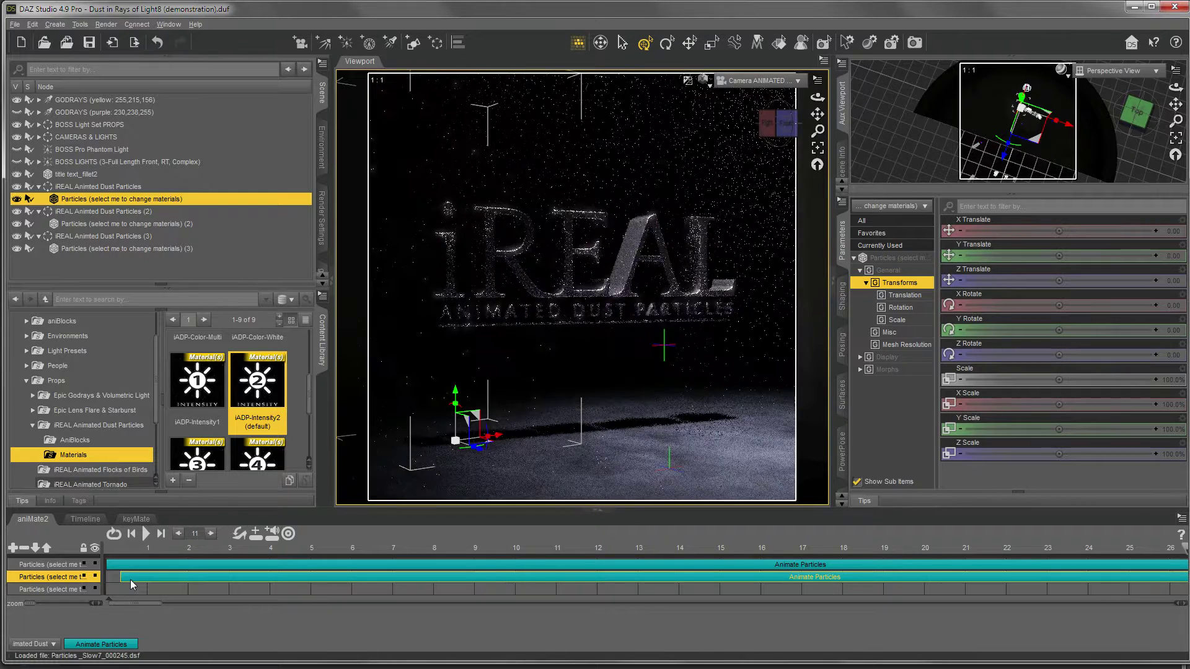
pyautogui.moveTo(114, 603); pyautogui.dragTo(114, 590)
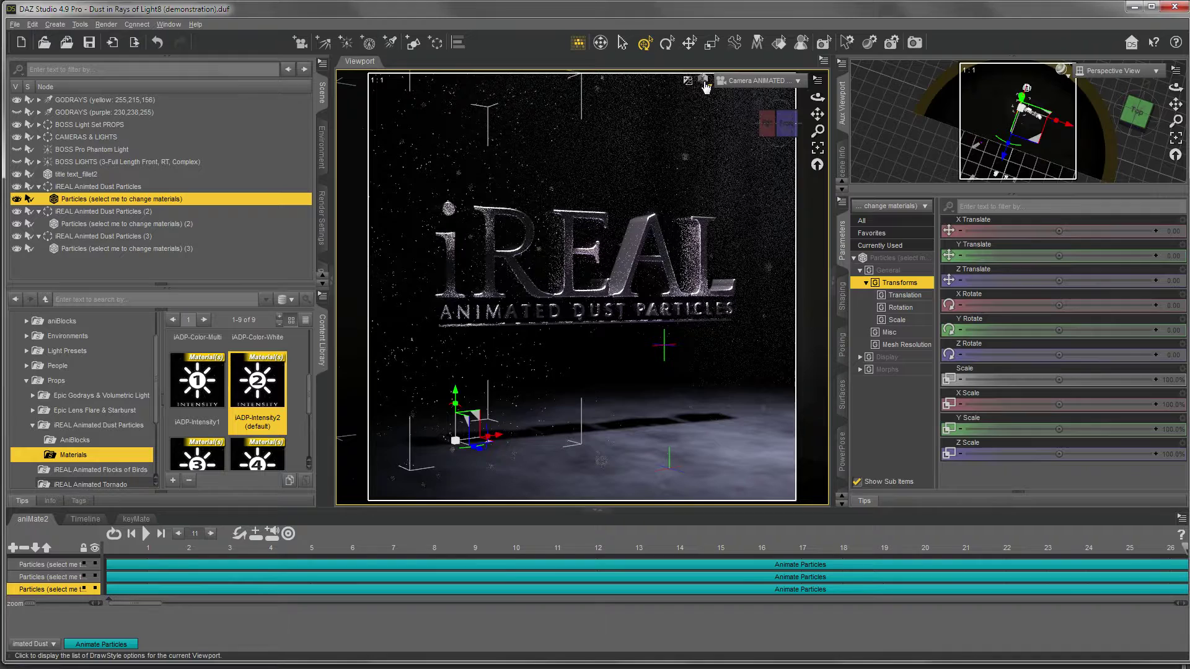
# - Set the viewport DrawStyle to Texture Shaded and play the animation from the keyMate timeline
pyautogui.click(704, 81)
pyautogui.click(707, 123)
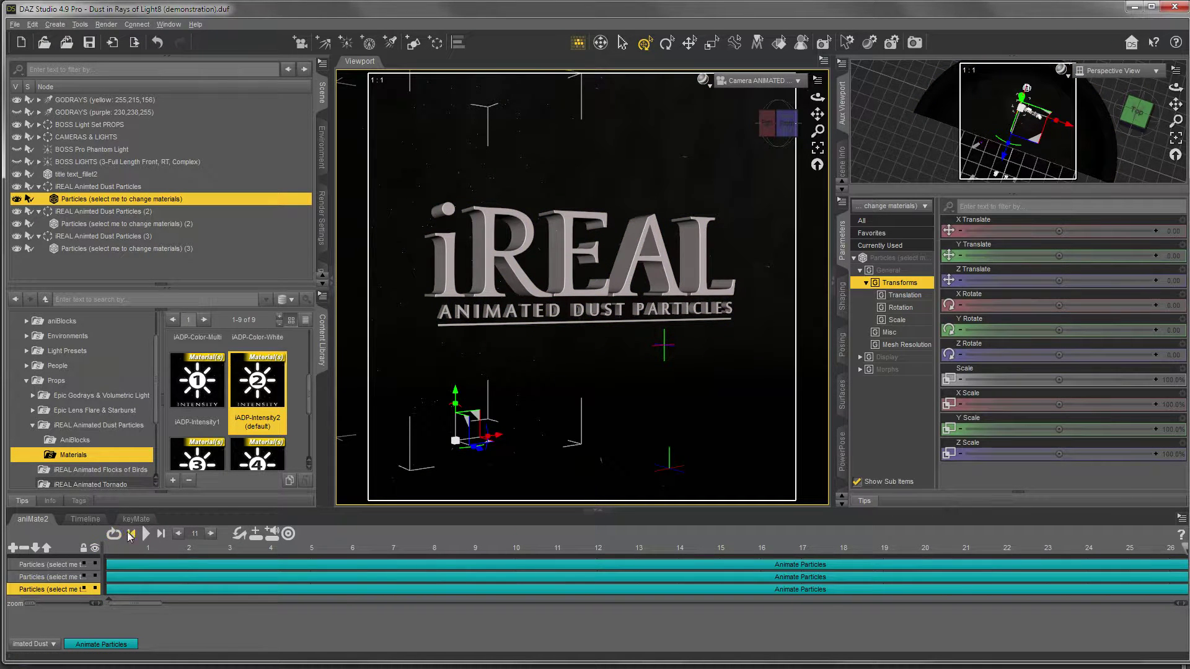
pyautogui.click(135, 518)
pyautogui.click(87, 541)
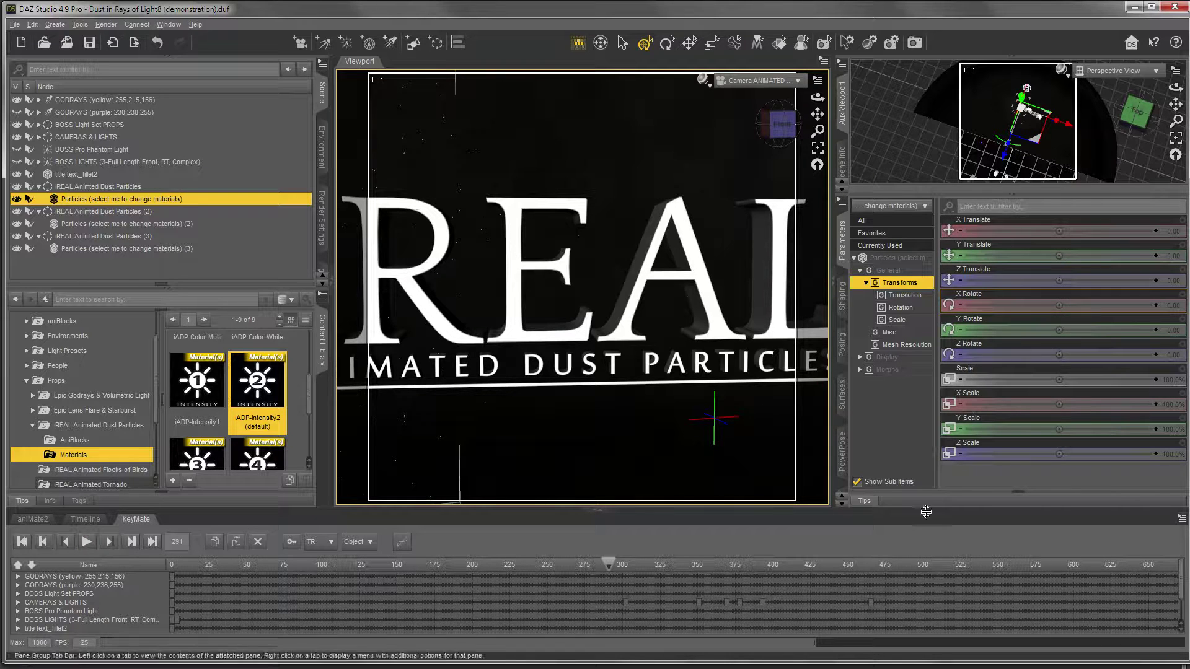
# - Show the Scene Info statistics, then select the Particles' Elongated surface group in Surfaces
pyautogui.click(841, 158)
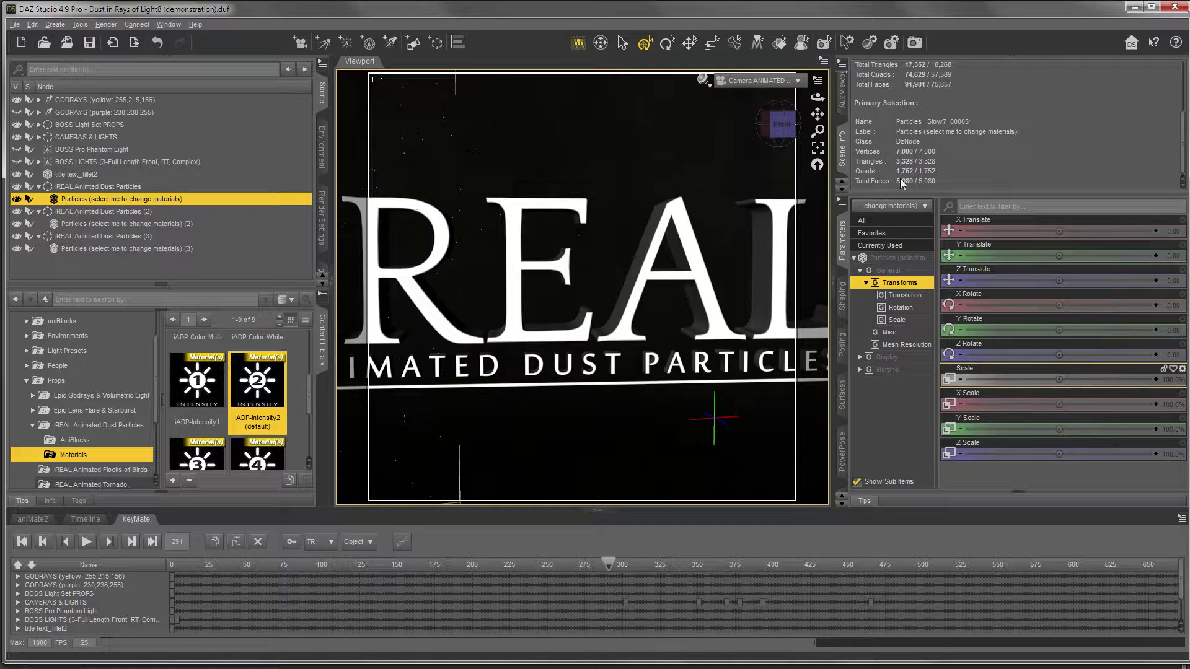
pyautogui.click(843, 396)
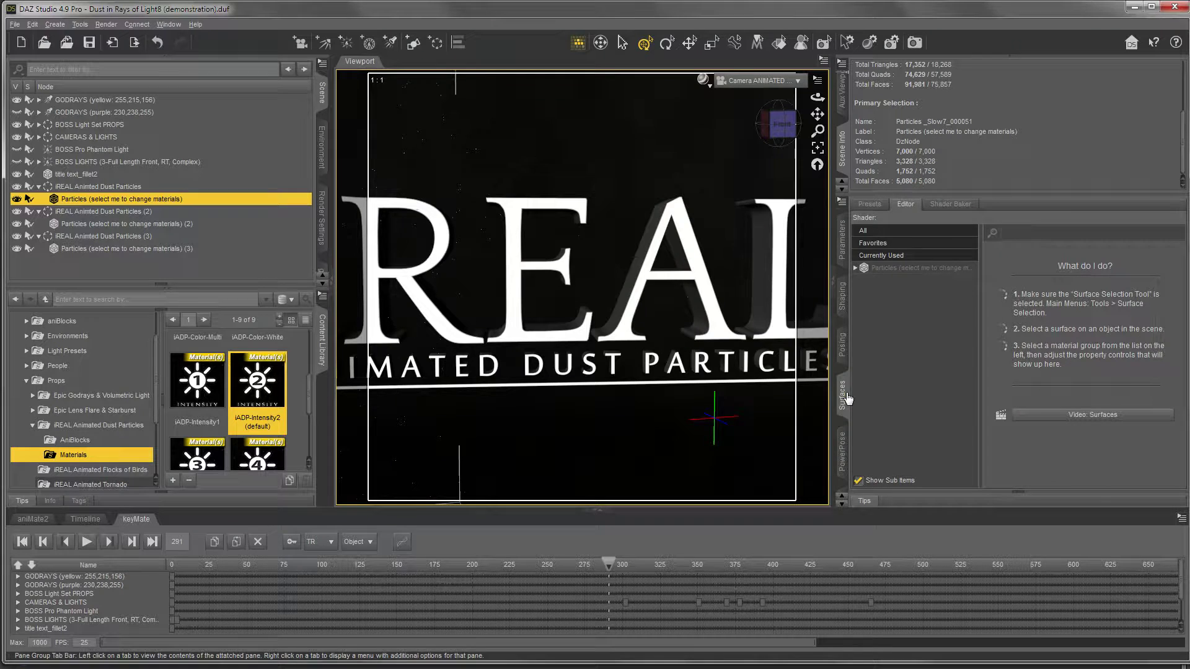
pyautogui.click(855, 268)
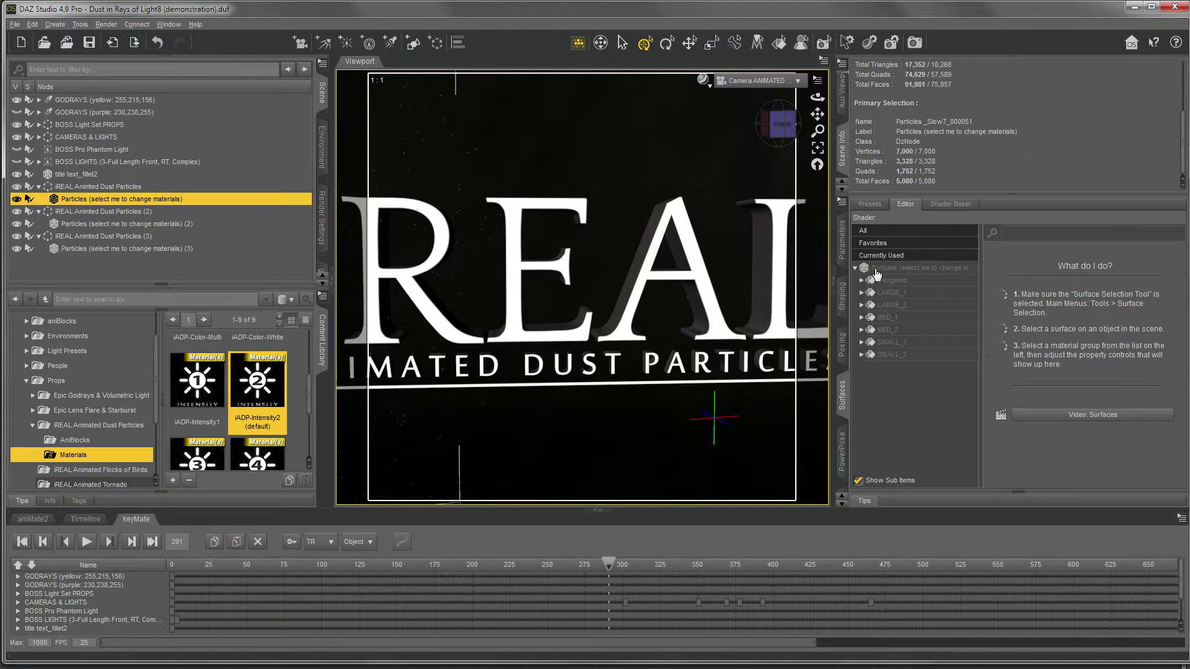
pyautogui.click(875, 270)
pyautogui.click(898, 281)
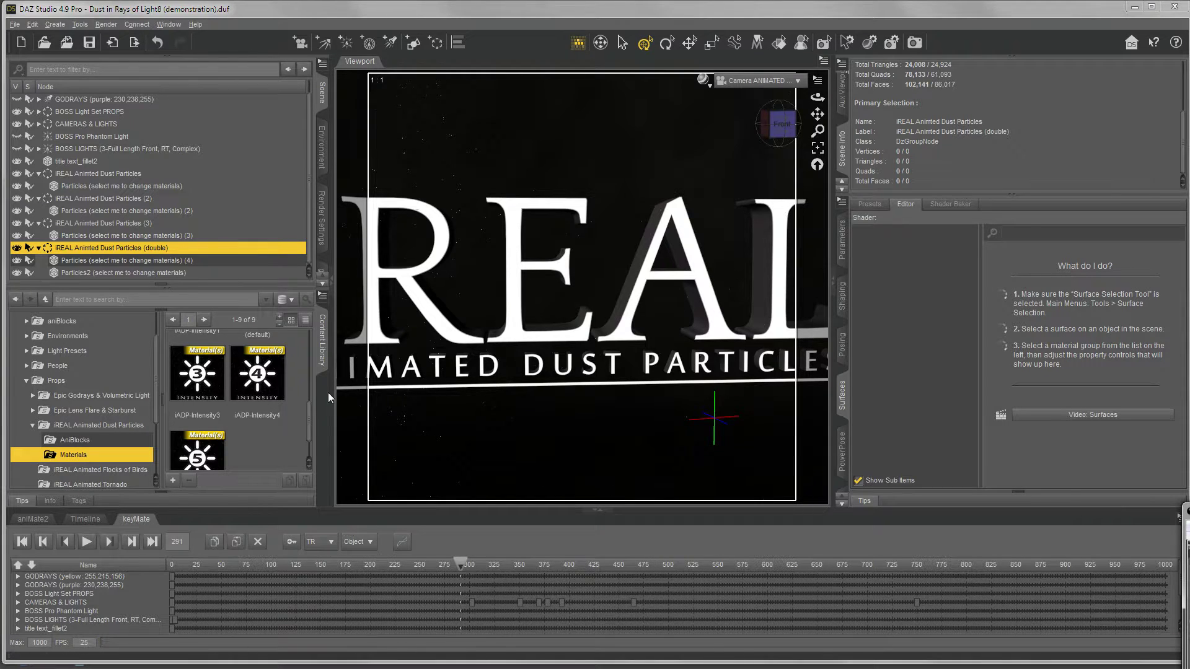
# - Browse the iREAL Animated Dust Particles double and single sets, and select the double prop's two Particles layers
pyautogui.click(106, 426)
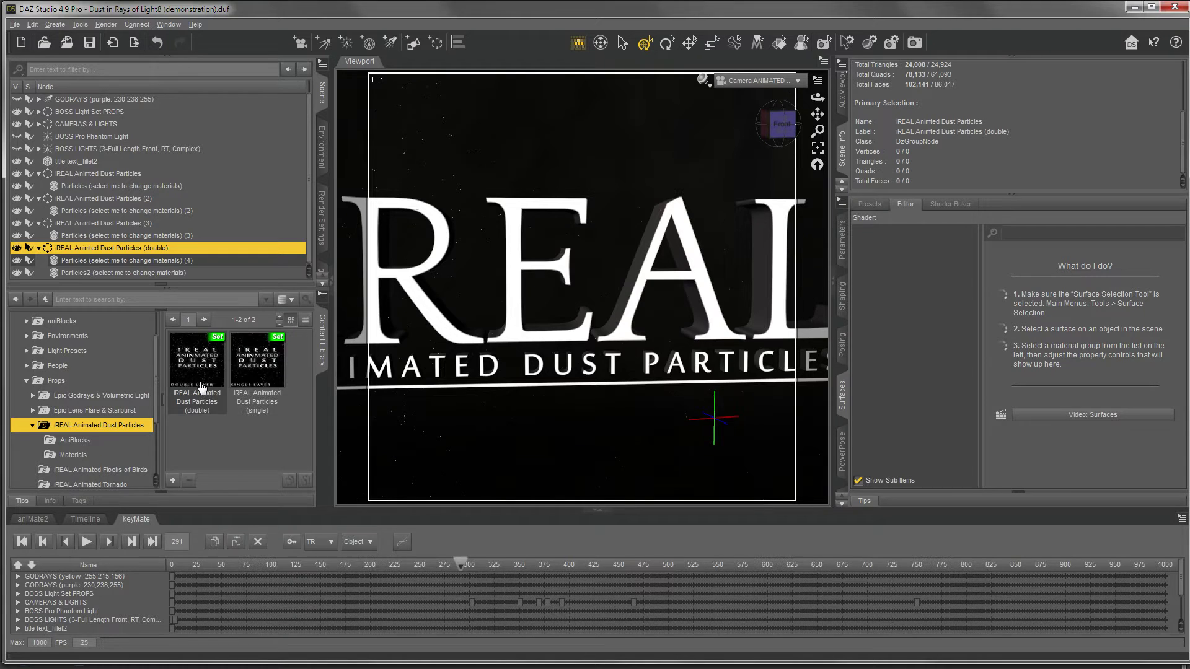
pyautogui.moveTo(200, 387)
pyautogui.moveTo(258, 371)
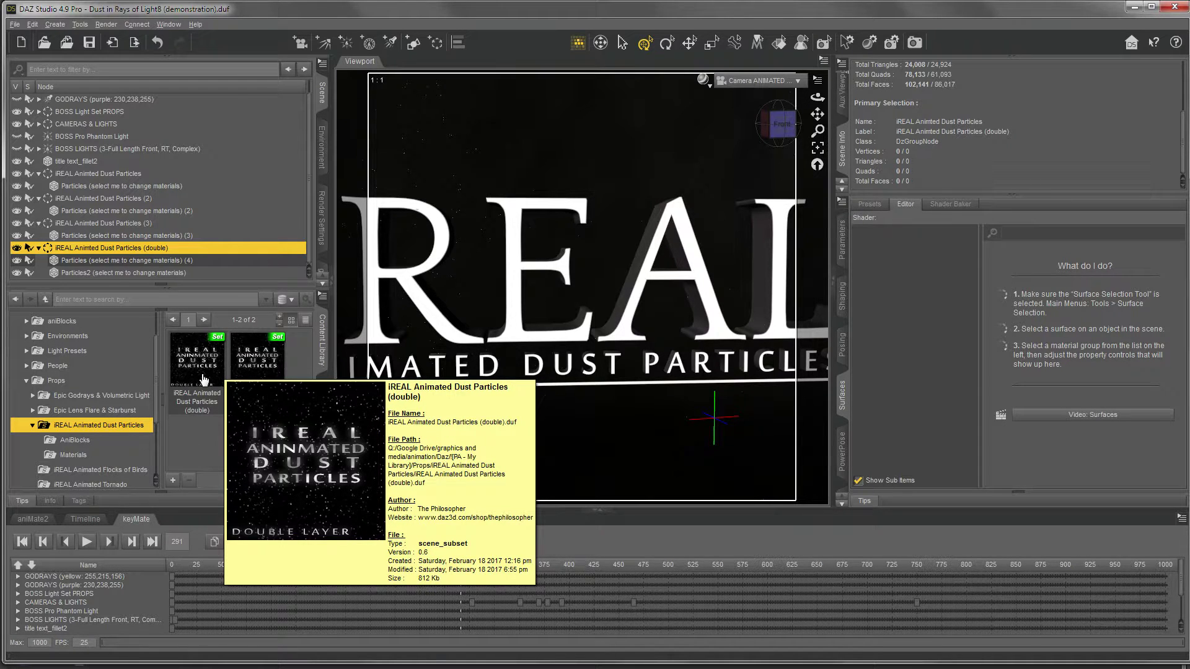
pyautogui.click(130, 262)
pyautogui.click(130, 273)
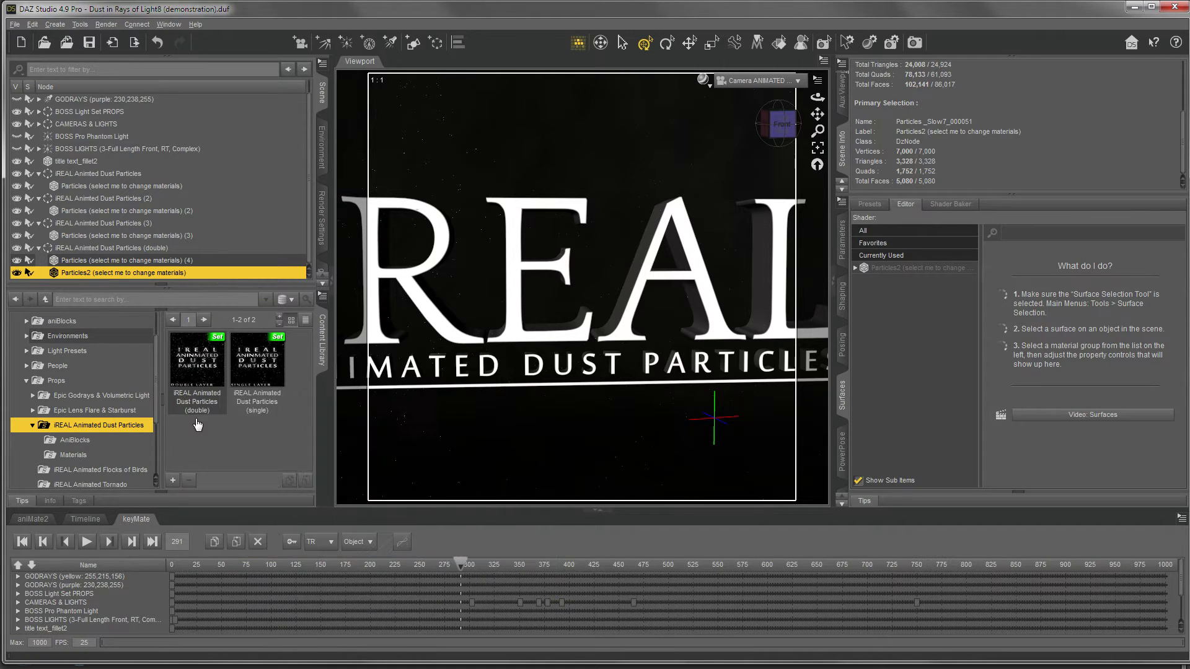
pyautogui.moveTo(245, 396)
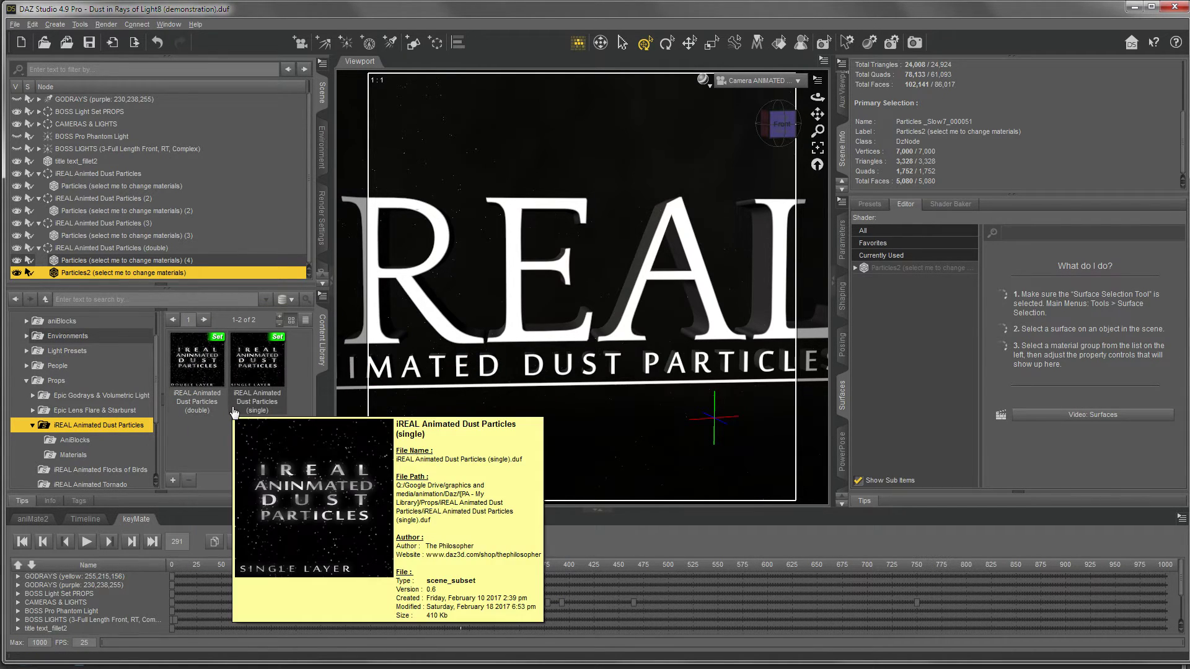